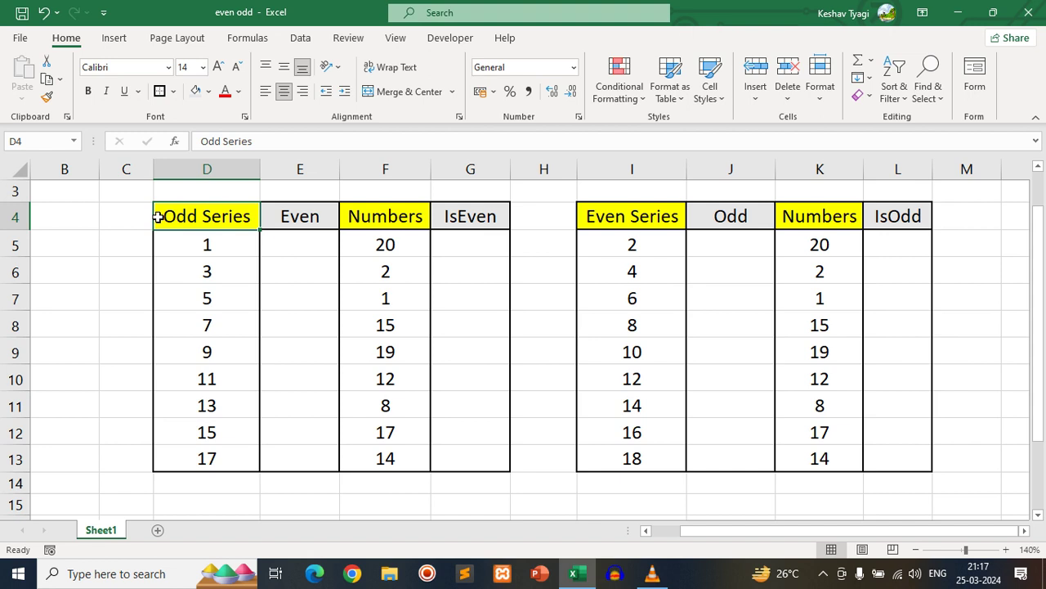
- Select the first table's Odd Series values and locate the Even column
{"action": "left_click_drag", "start_coordinate": [204, 225], "coordinate": [460, 463]}
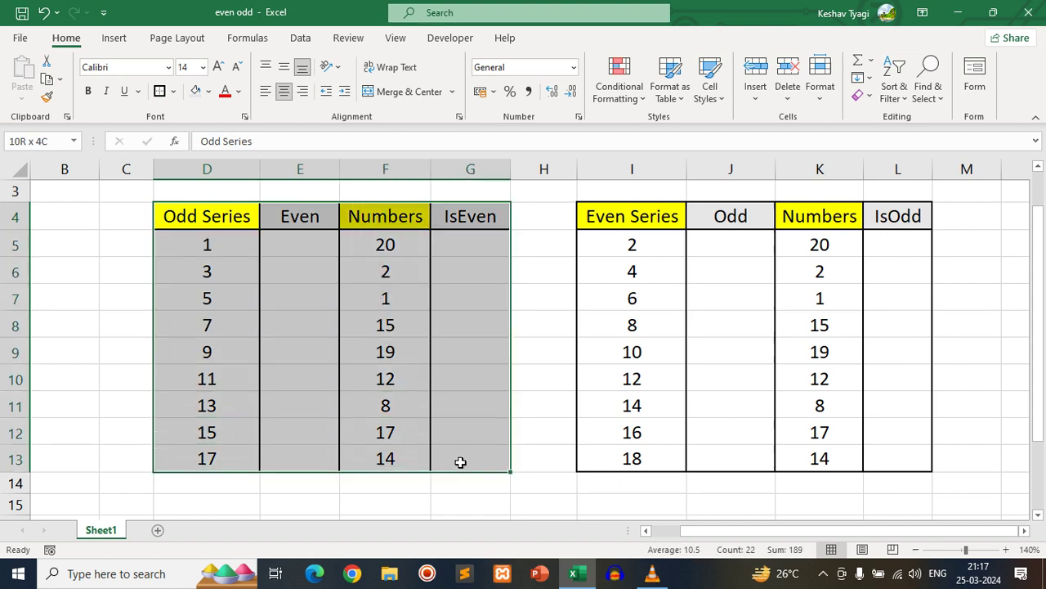
{"action": "left_click", "coordinate": [234, 214]}
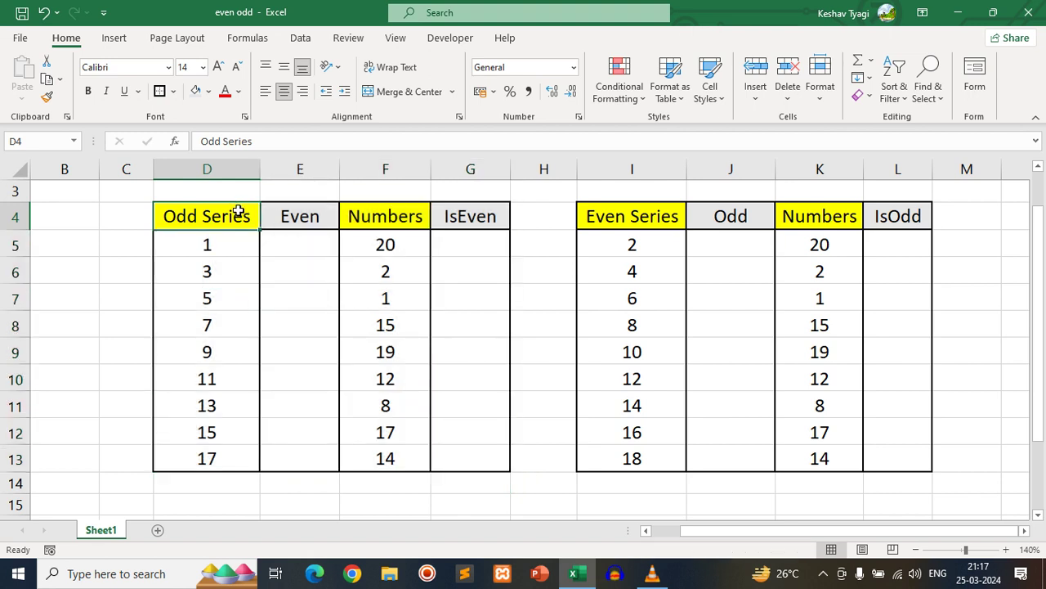
{"action": "left_click_drag", "start_coordinate": [233, 215], "coordinate": [210, 450]}
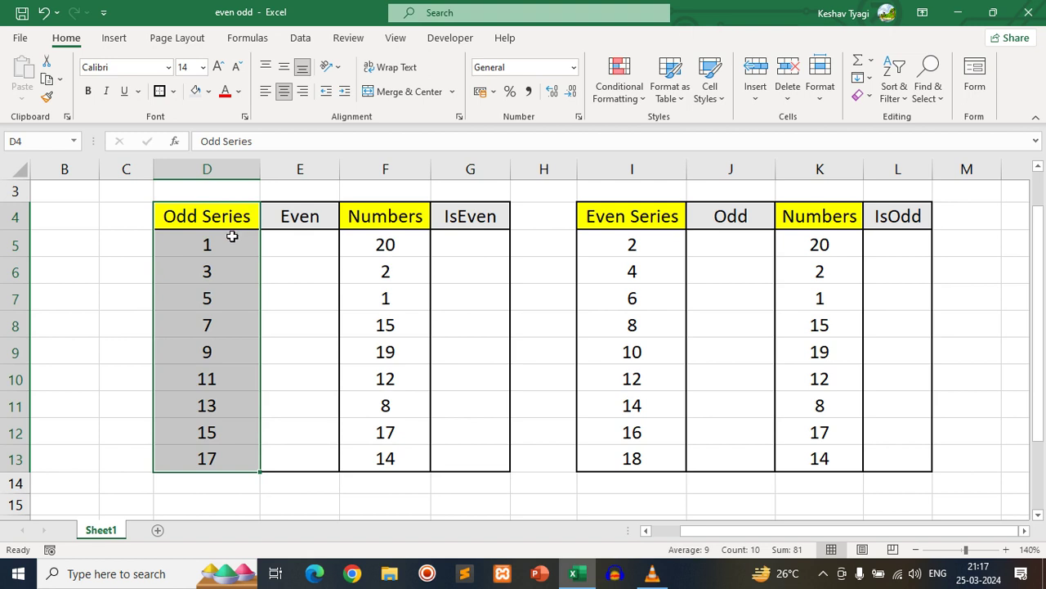
{"action": "left_click_drag", "start_coordinate": [232, 236], "coordinate": [224, 459]}
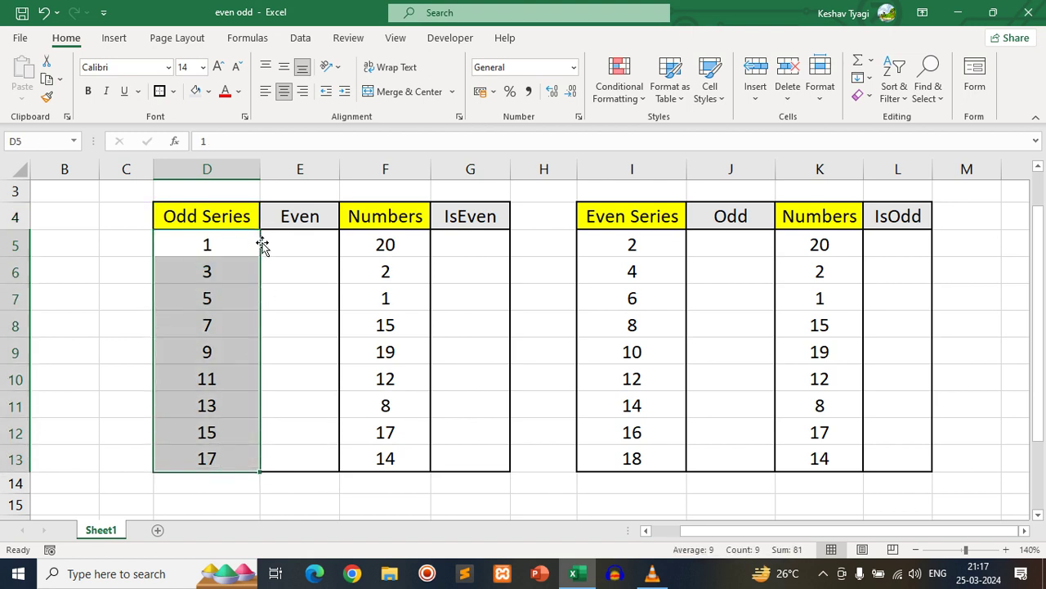
{"action": "left_click", "coordinate": [298, 215]}
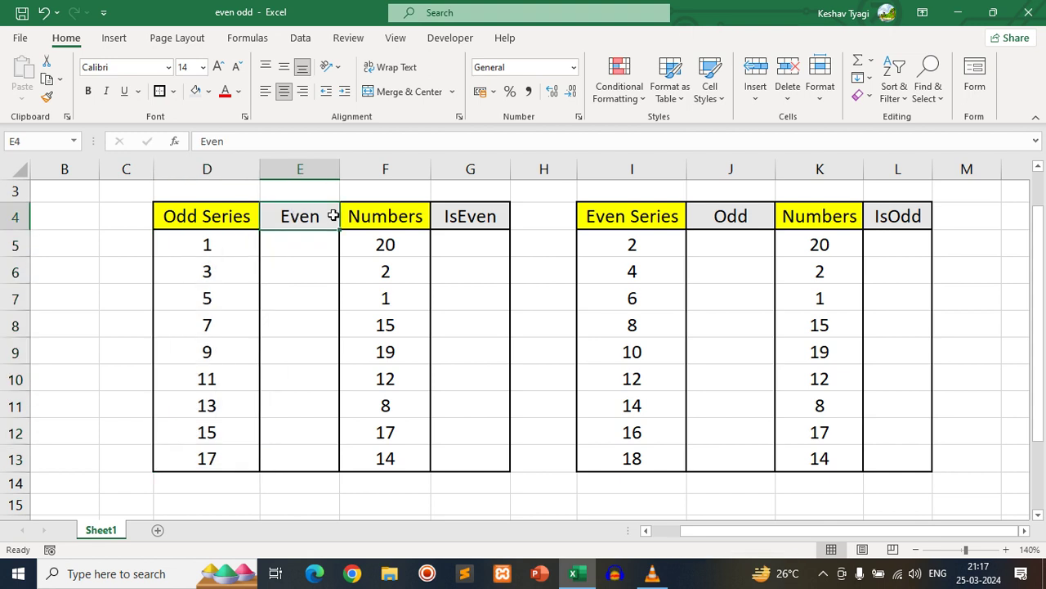
- Enter =EVEN(D5) in E5 and fill it down to E13, giving 2 through 18
{"action": "left_click", "coordinate": [318, 241]}
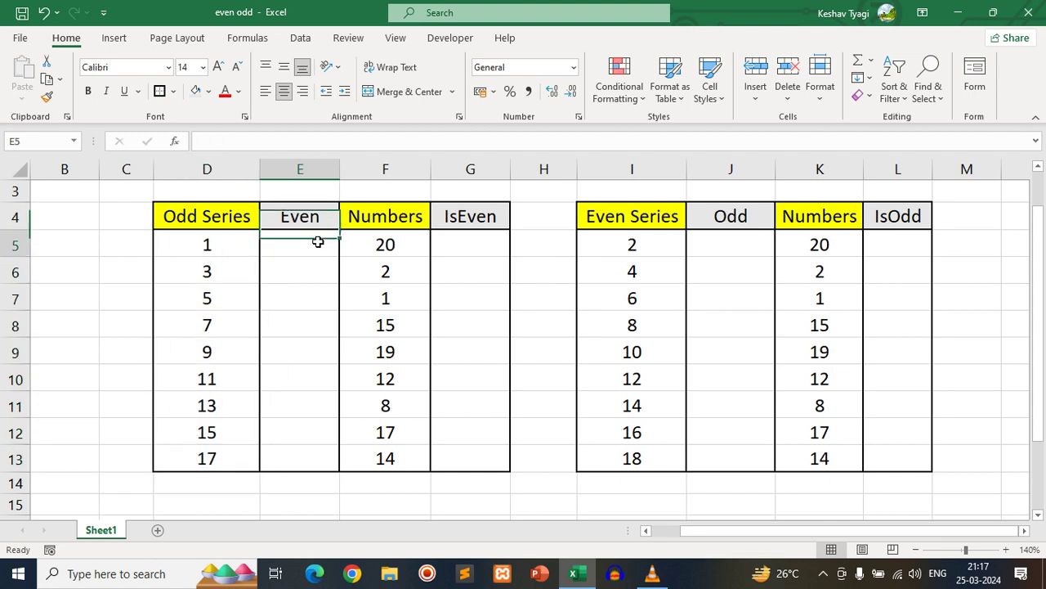
{"action": "type", "text": "=eve"}
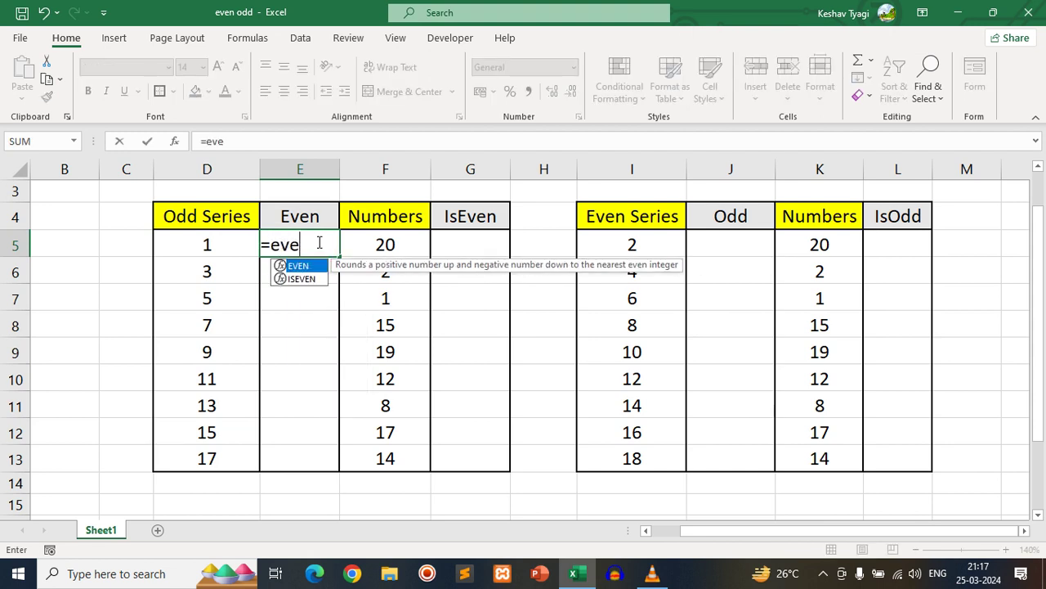
{"action": "type", "text": "n("}
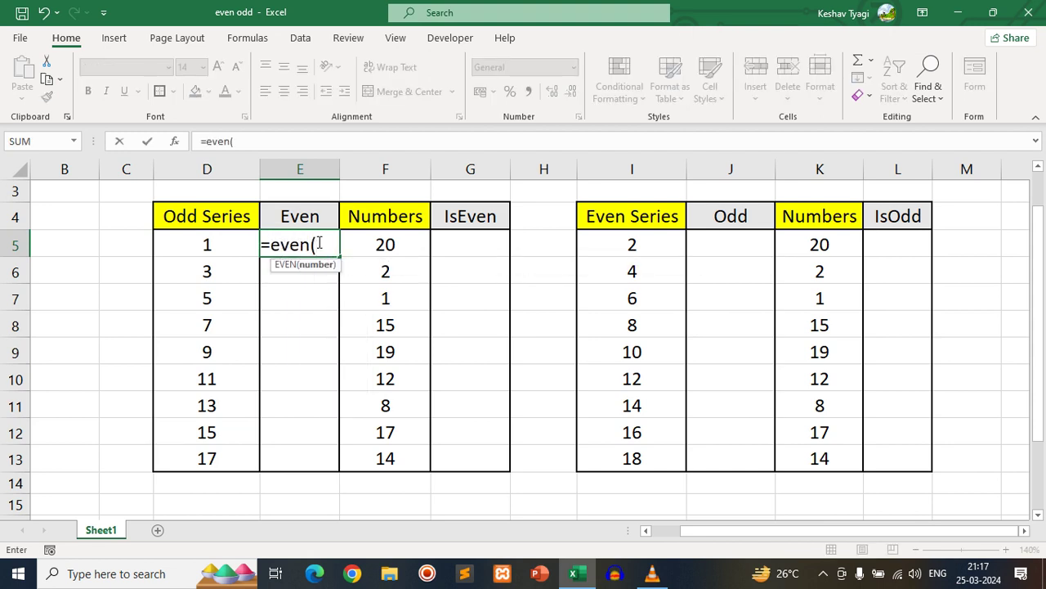
{"action": "left_click", "coordinate": [218, 241]}
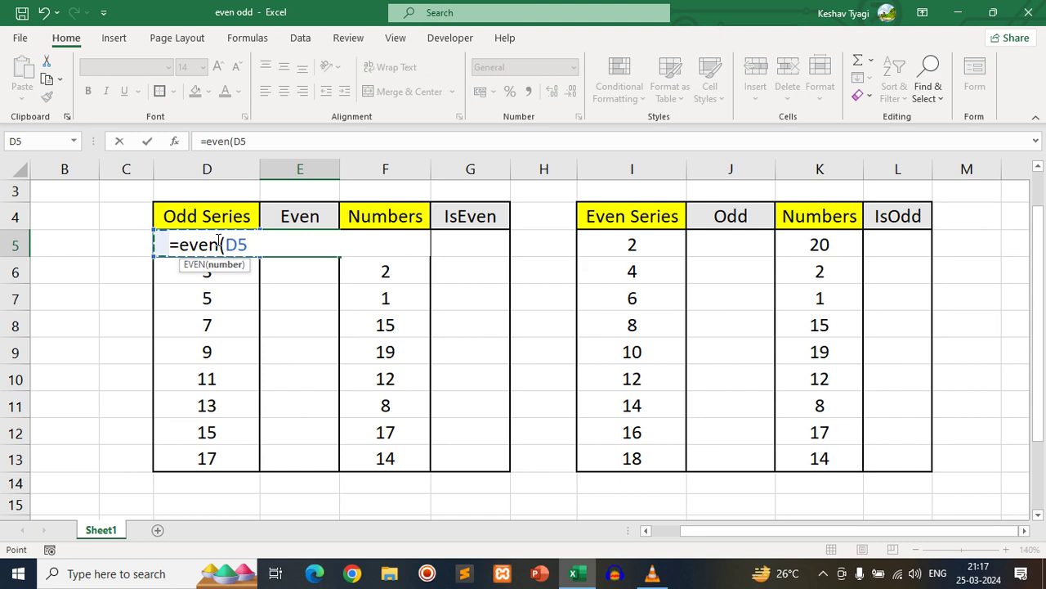
{"action": "type", "text": ")"}
{"action": "key", "text": "Return"}
{"action": "key", "text": "Up"}
{"action": "key", "text": "shift+Down"}
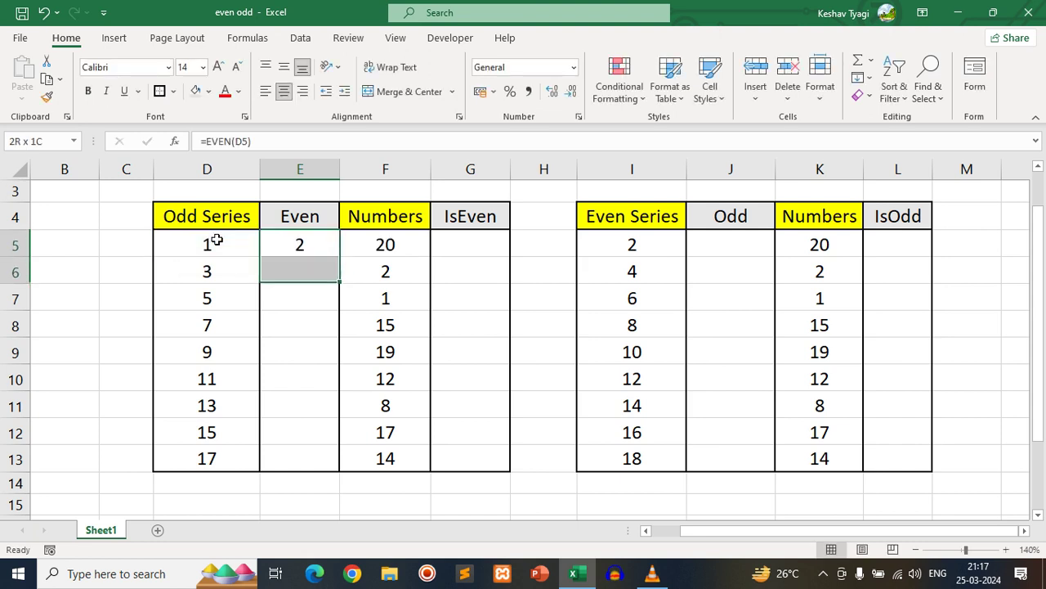
{"action": "key", "text": "shift+Down"}
{"action": "key", "text": "shift+Down"}
{"action": "key", "text": "shift+Down"}
{"action": "key", "text": "shift+Down"}
{"action": "key", "text": "shift+Down"}
{"action": "key", "text": "shift+Down"}
{"action": "key", "text": "ctrl+d"}
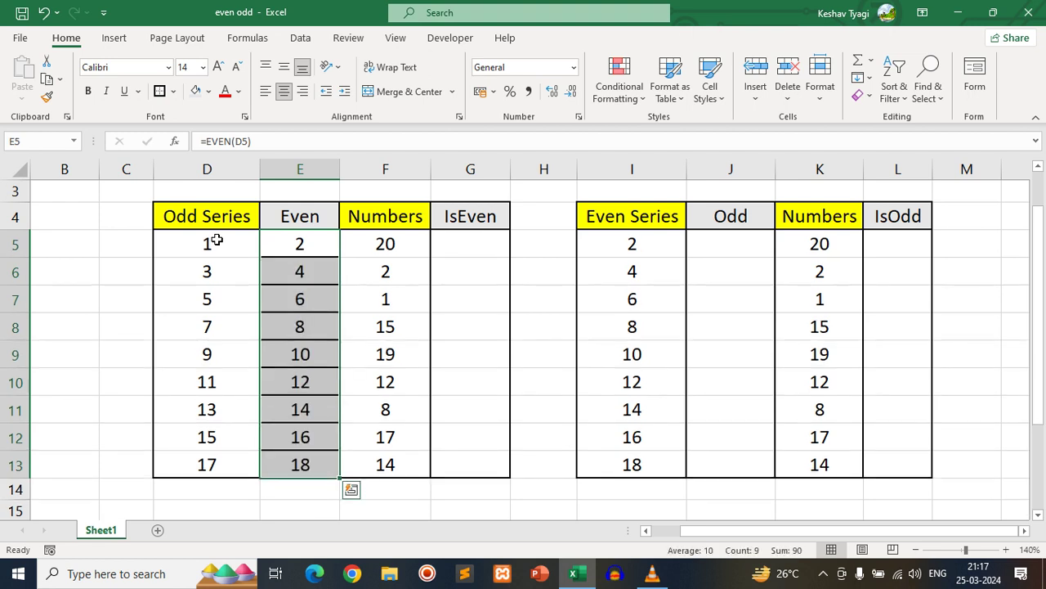
{"action": "left_click_drag", "start_coordinate": [216, 239], "coordinate": [210, 465]}
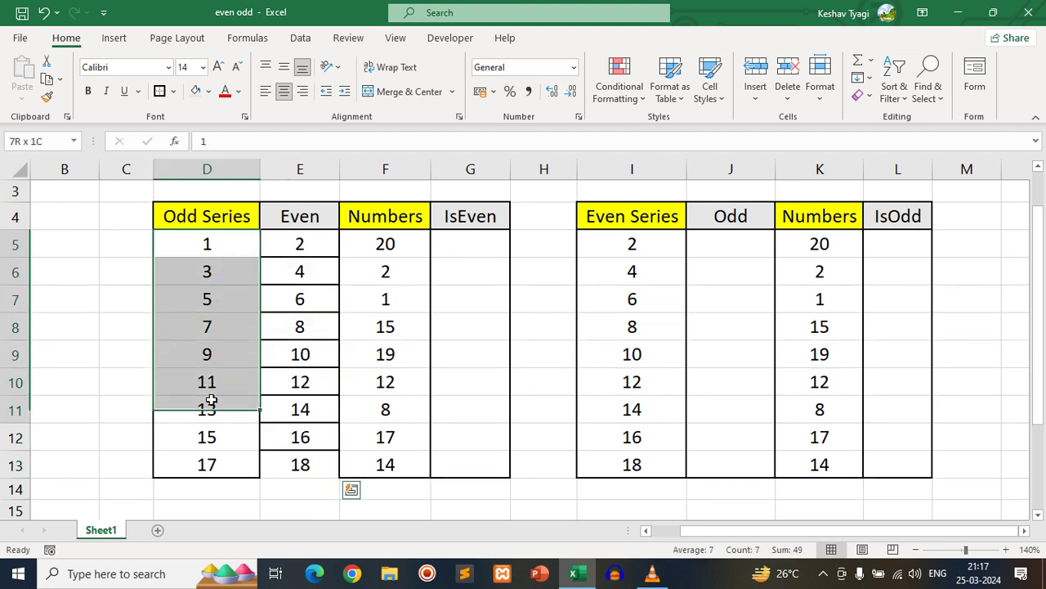
{"action": "left_click_drag", "start_coordinate": [285, 250], "coordinate": [289, 463]}
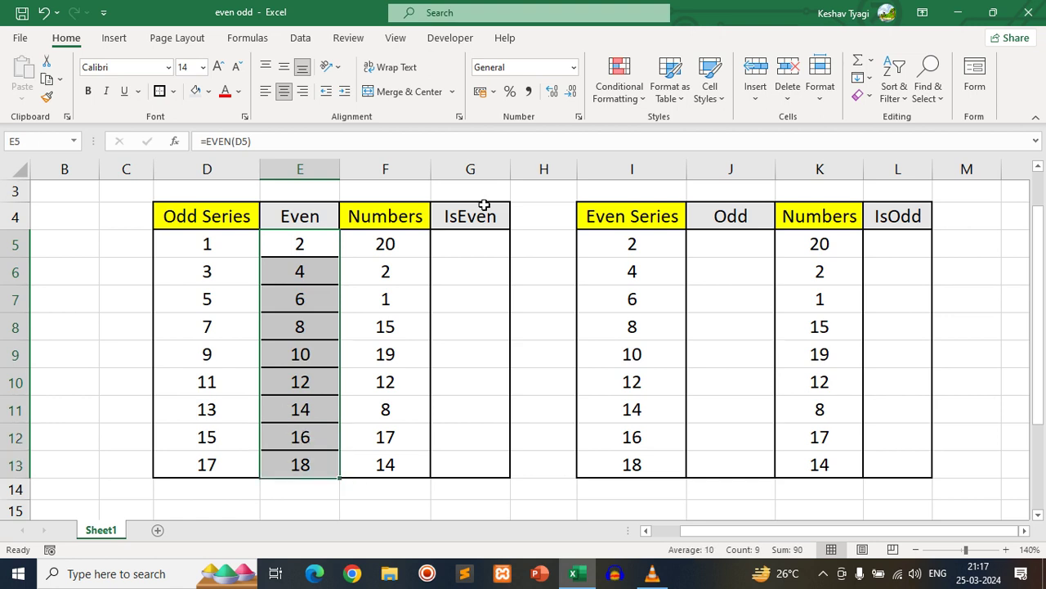
- Select the values in the Numbers column and locate the IsEven column
{"action": "left_click", "coordinate": [314, 216]}
{"action": "left_click", "coordinate": [379, 213]}
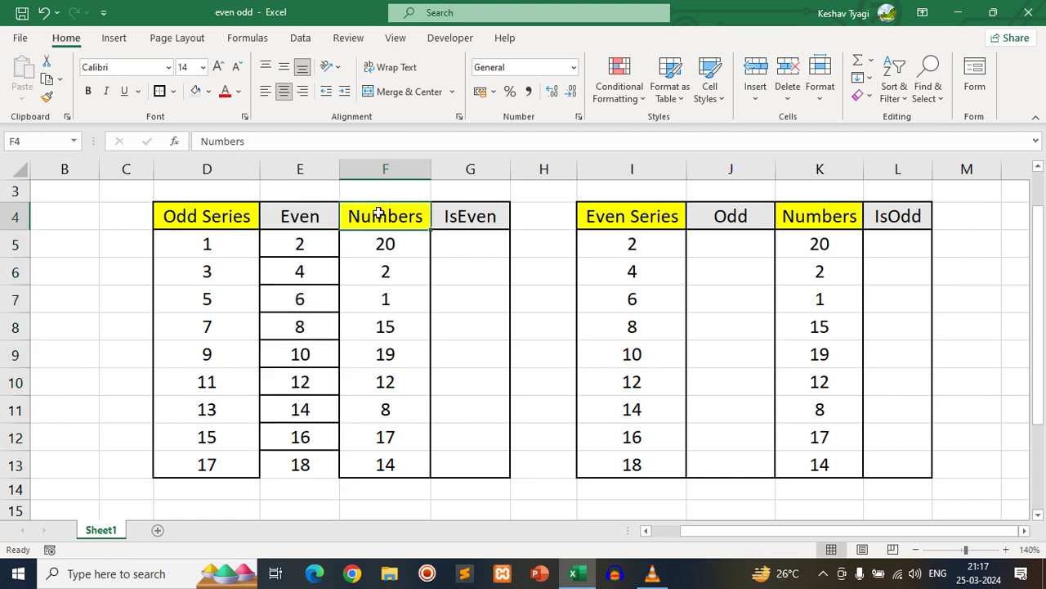
{"action": "left_click_drag", "start_coordinate": [391, 239], "coordinate": [400, 462]}
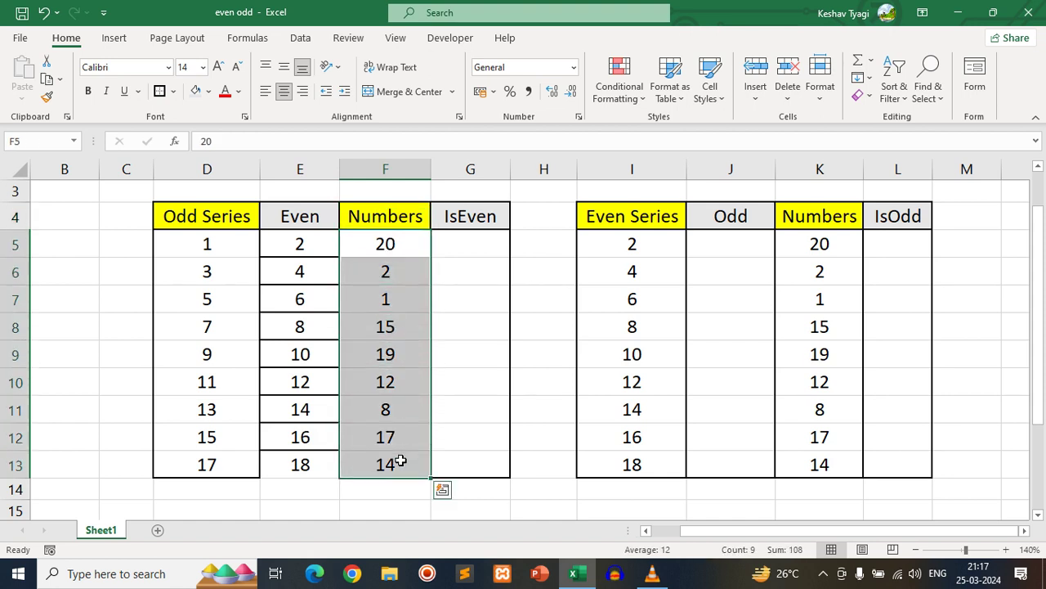
{"action": "left_click", "coordinate": [482, 217]}
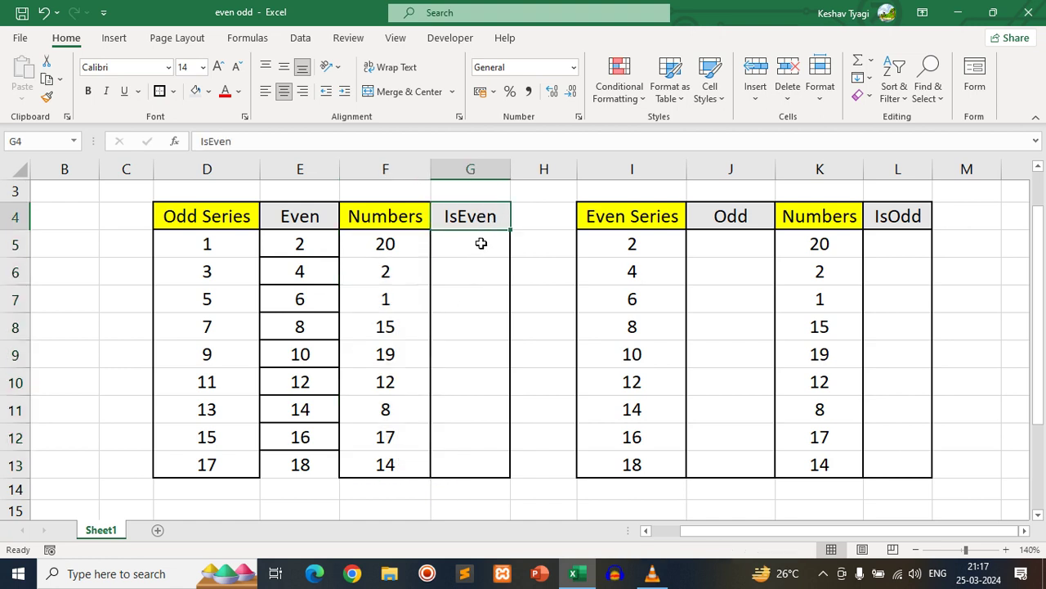
- Enter =ISEVEN(F5) in G5 and fill it down to G13, returning TRUE or FALSE
{"action": "left_click", "coordinate": [481, 243]}
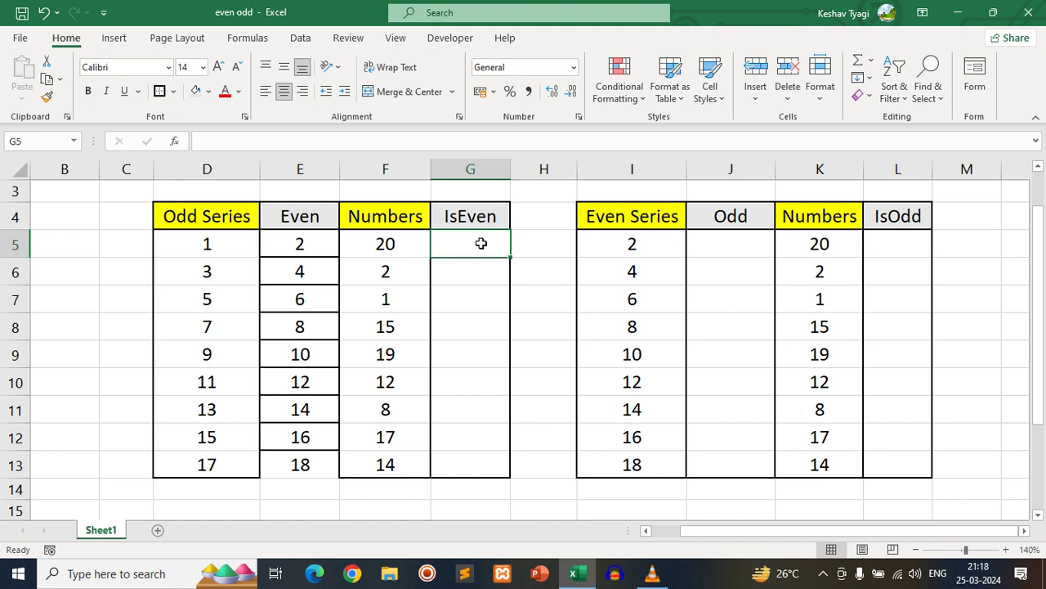
{"action": "type", "text": "=isev"}
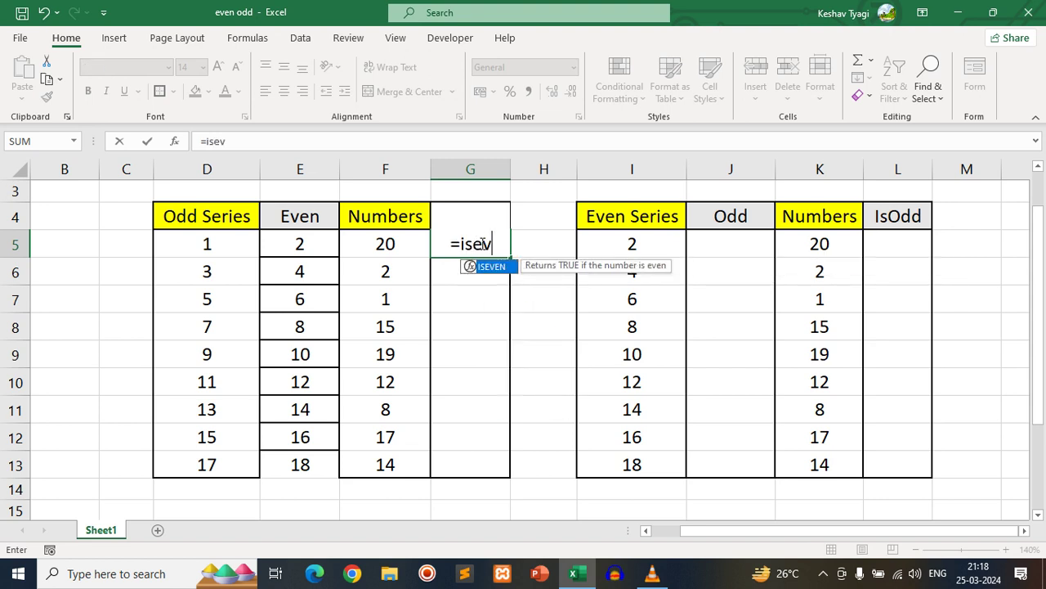
{"action": "type", "text": "en"}
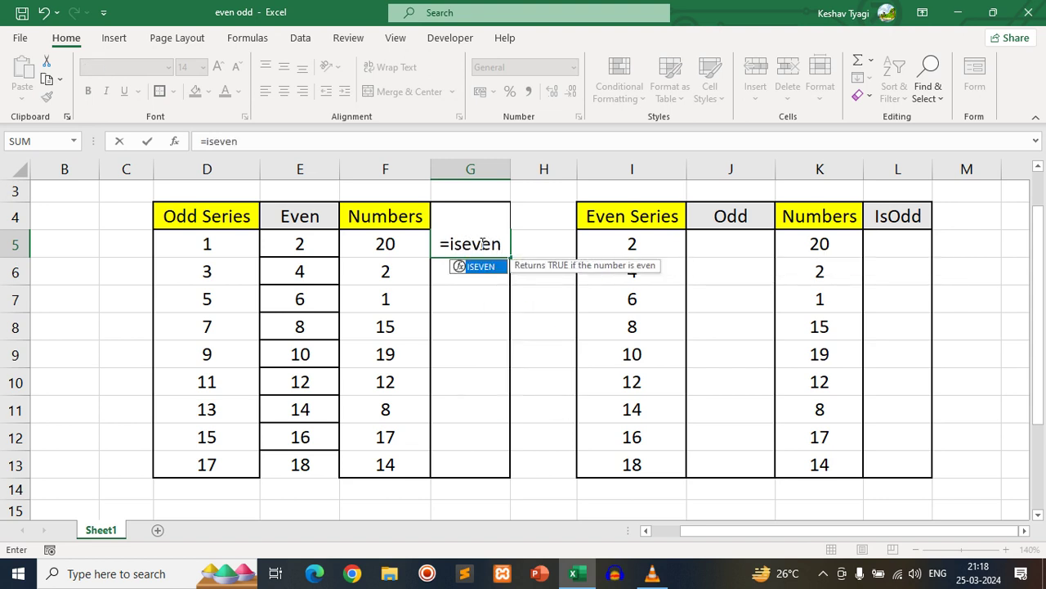
{"action": "type", "text": "("}
{"action": "left_click", "coordinate": [410, 245]}
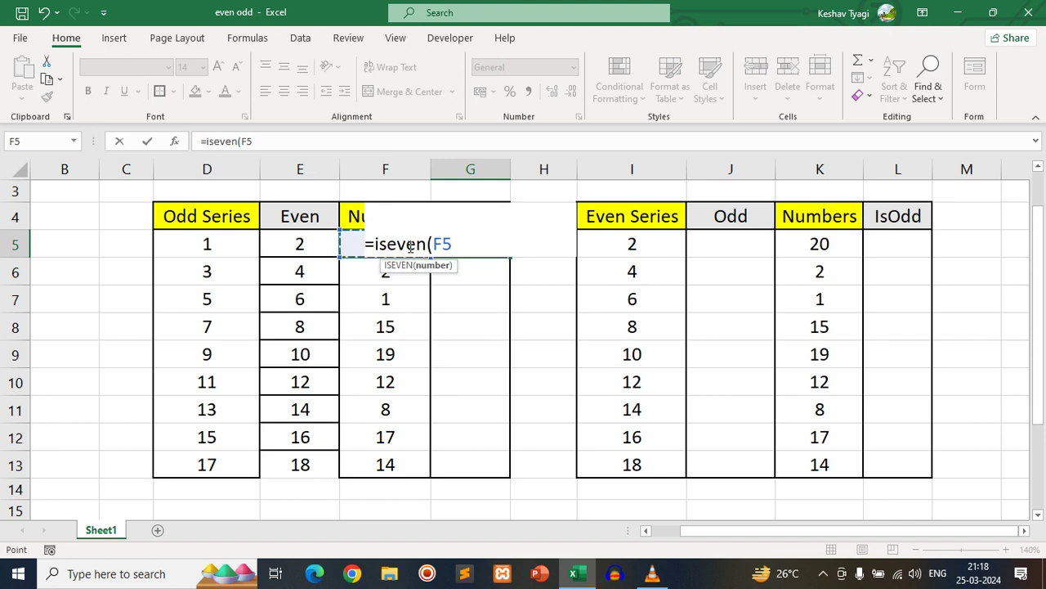
{"action": "type", "text": ")"}
{"action": "key", "text": "ctrl+Return"}
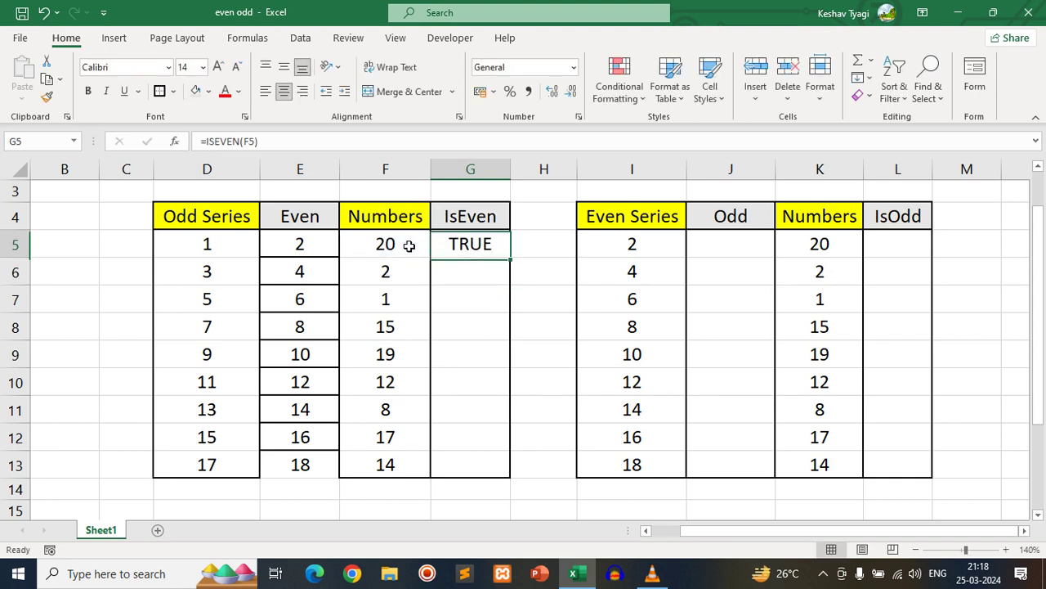
{"action": "key", "text": "shift+Down"}
{"action": "key", "text": "shift+Down"}
{"action": "key", "text": "shift+Down"}
{"action": "key", "text": "shift+Down"}
{"action": "key", "text": "shift+Down"}
{"action": "key", "text": "shift+Down"}
{"action": "key", "text": "shift+Down"}
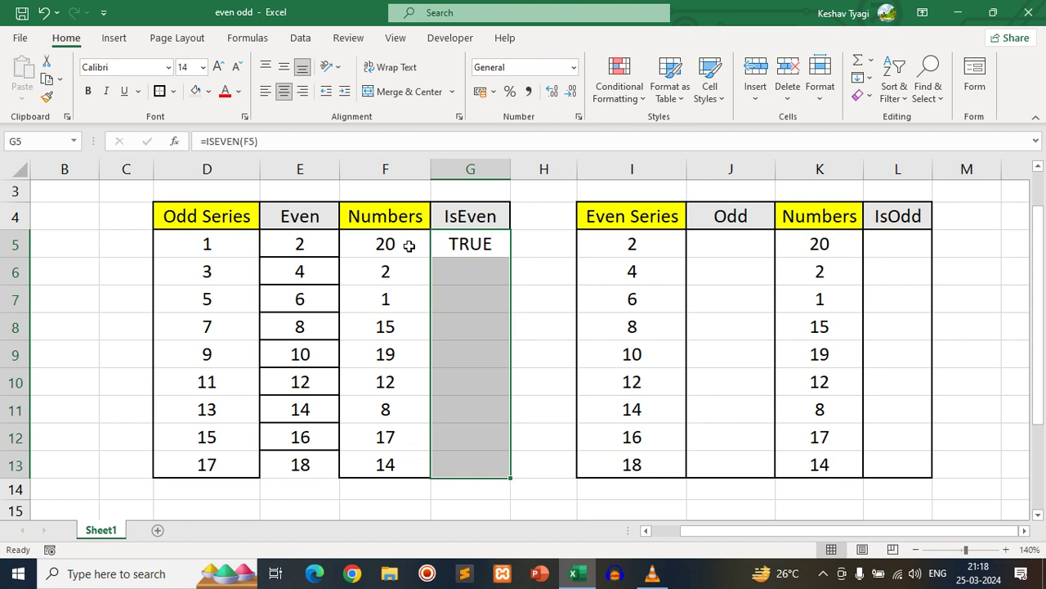
{"action": "key", "text": "ctrl+d"}
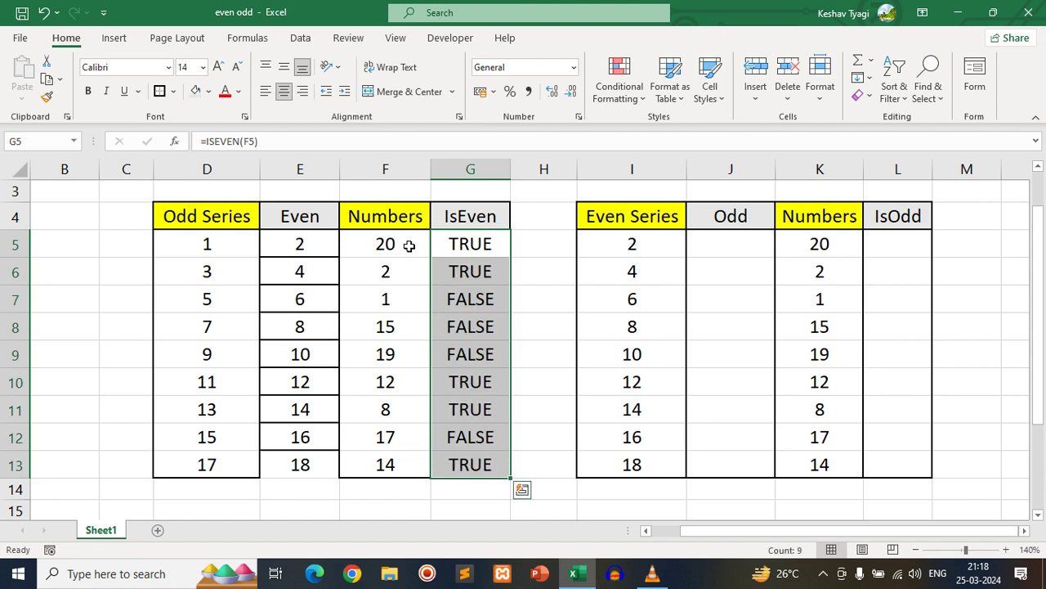
{"action": "left_click", "coordinate": [469, 245]}
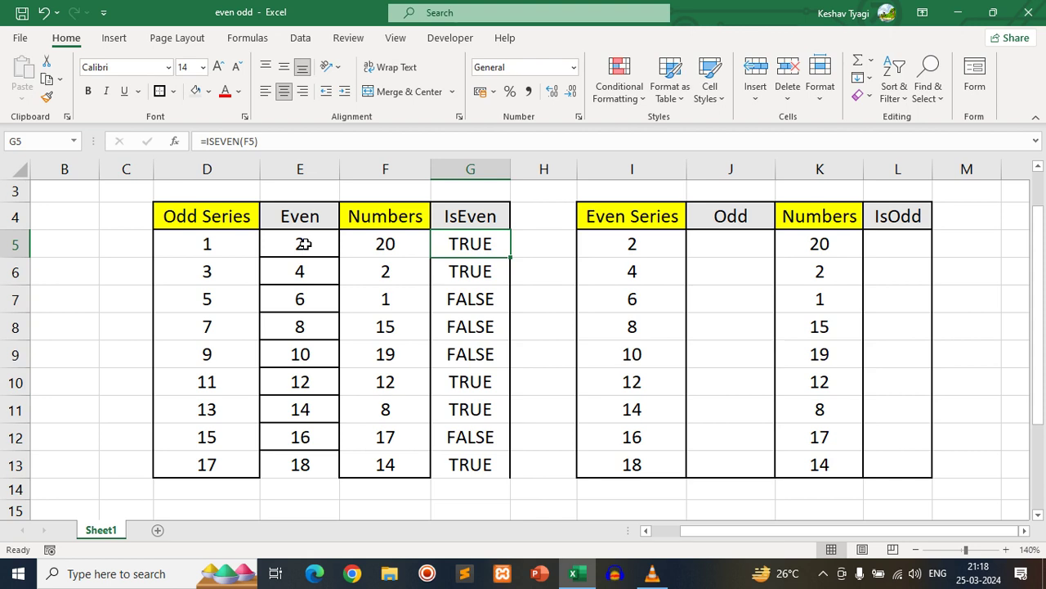
{"action": "left_click", "coordinate": [386, 248]}
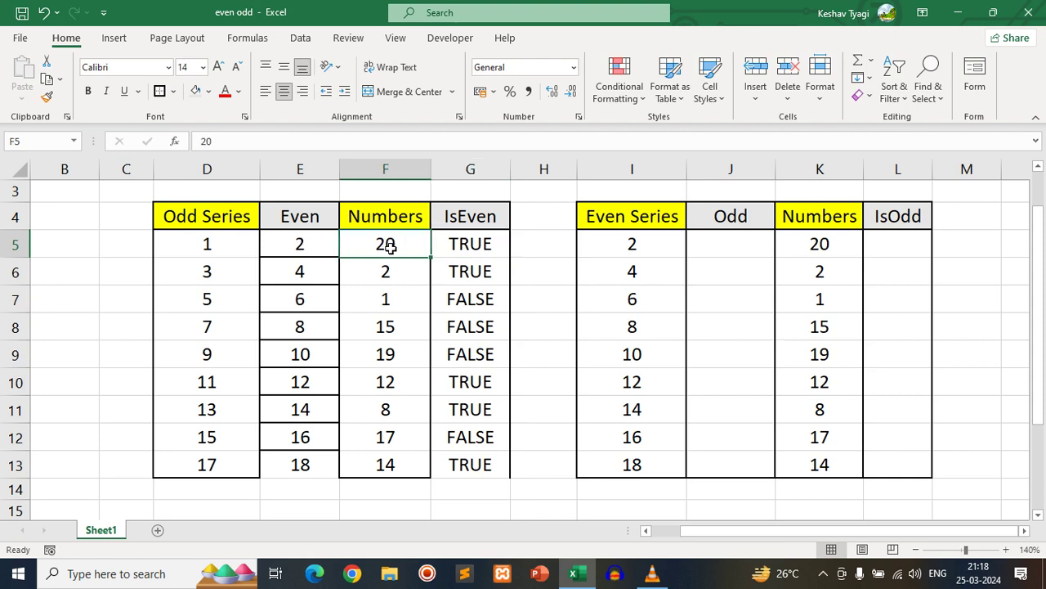
{"action": "left_click", "coordinate": [471, 246]}
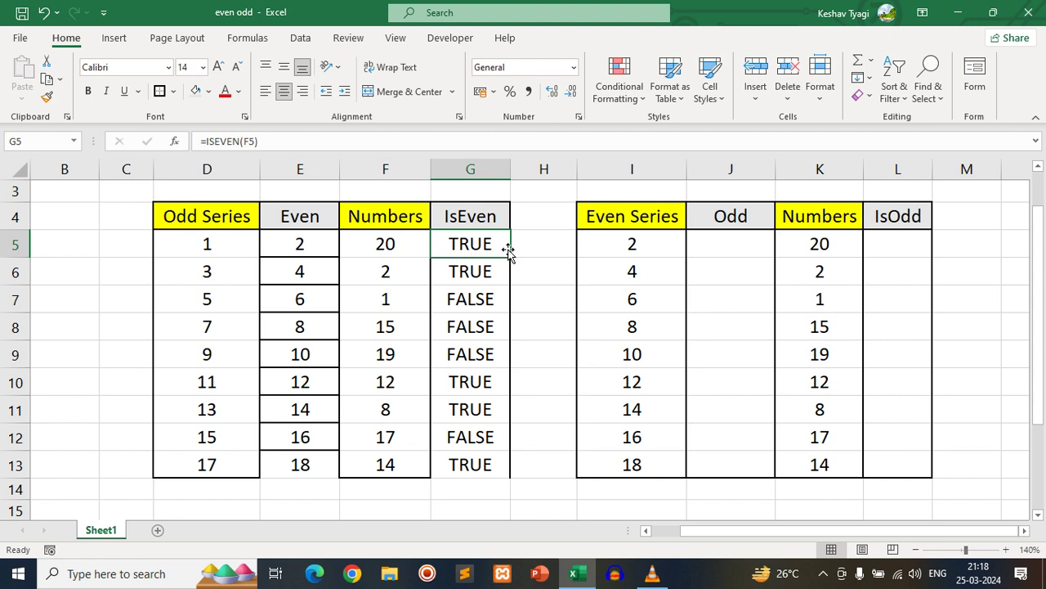
{"action": "left_click_drag", "start_coordinate": [598, 213], "coordinate": [894, 459]}
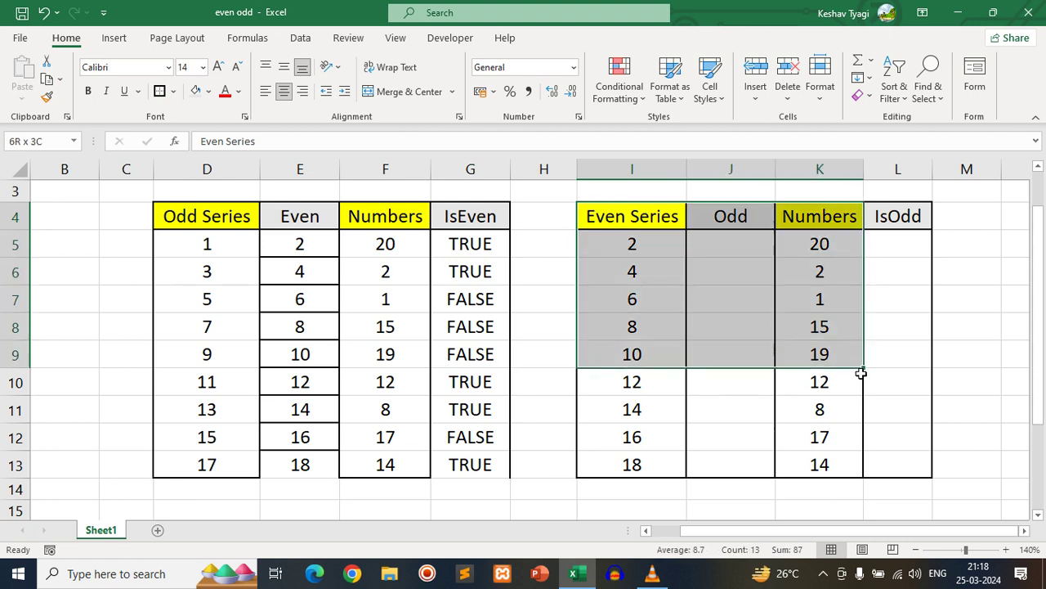
{"action": "left_click", "coordinate": [640, 219]}
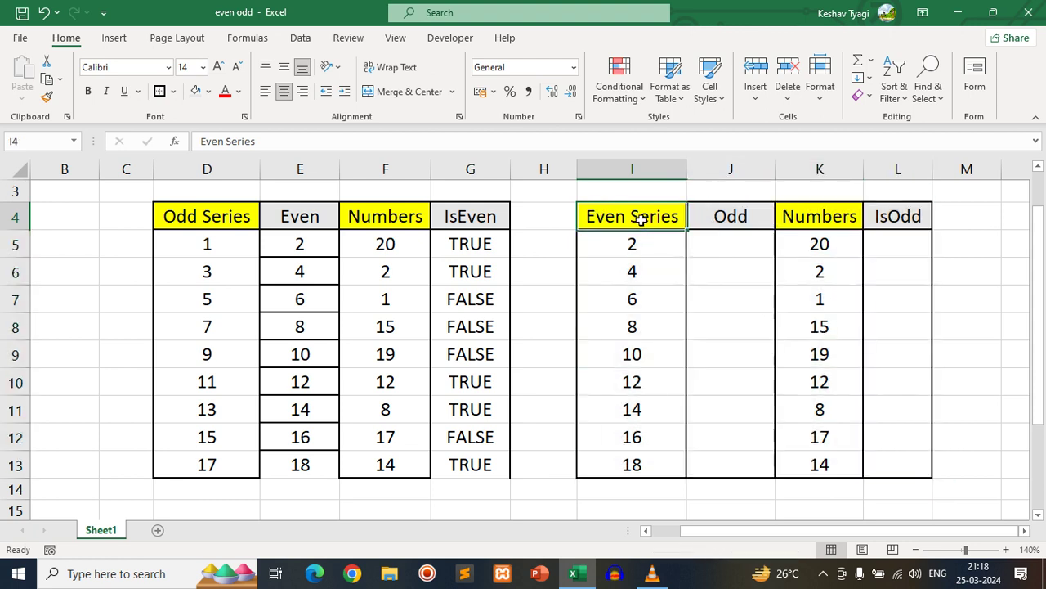
{"action": "left_click_drag", "start_coordinate": [640, 220], "coordinate": [634, 463]}
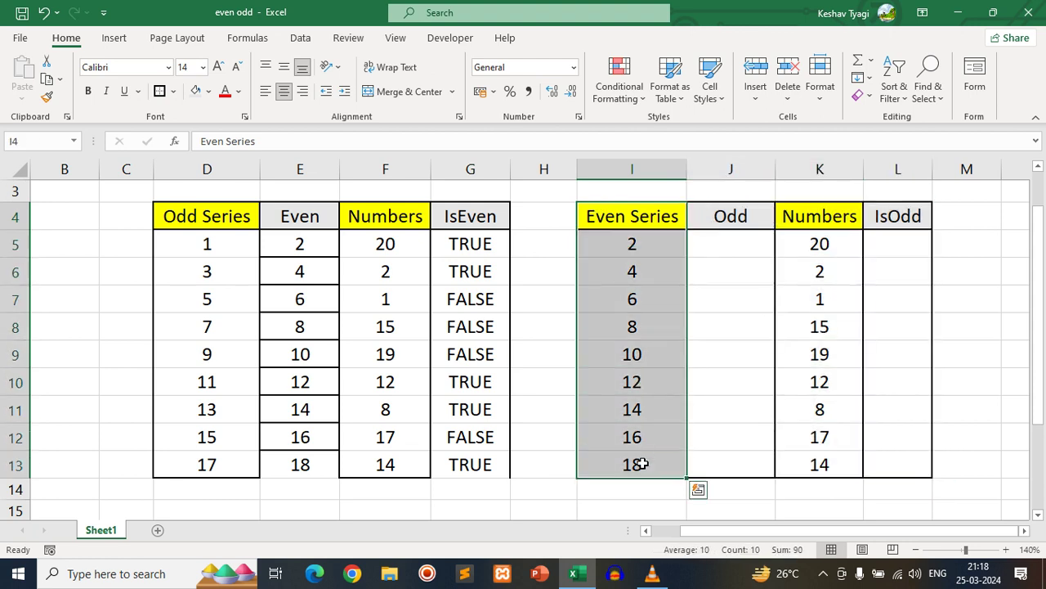
{"action": "left_click", "coordinate": [627, 242]}
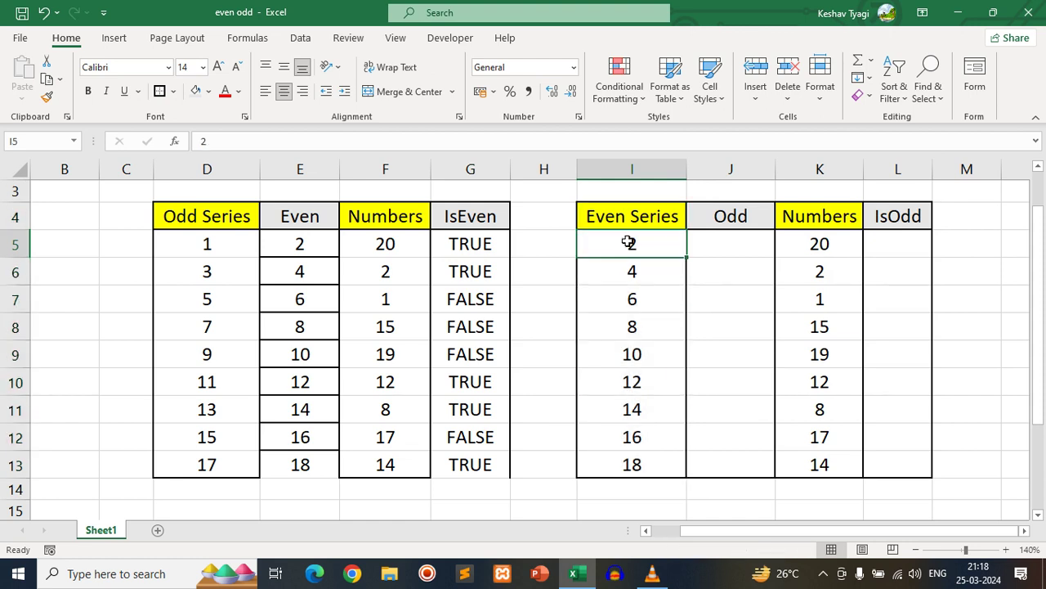
{"action": "left_click", "coordinate": [732, 214]}
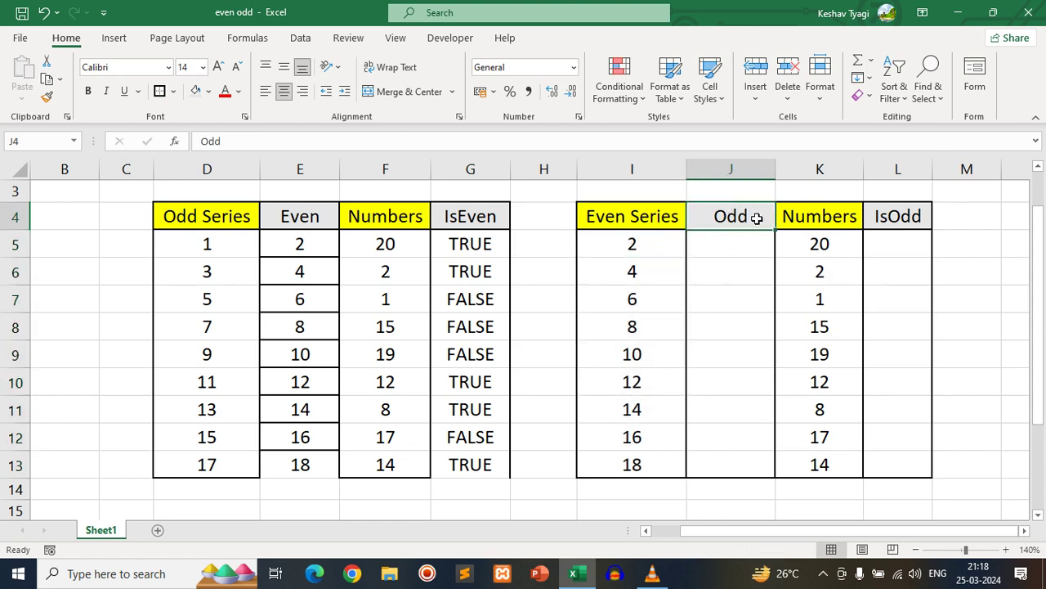
{"action": "left_click", "coordinate": [737, 240]}
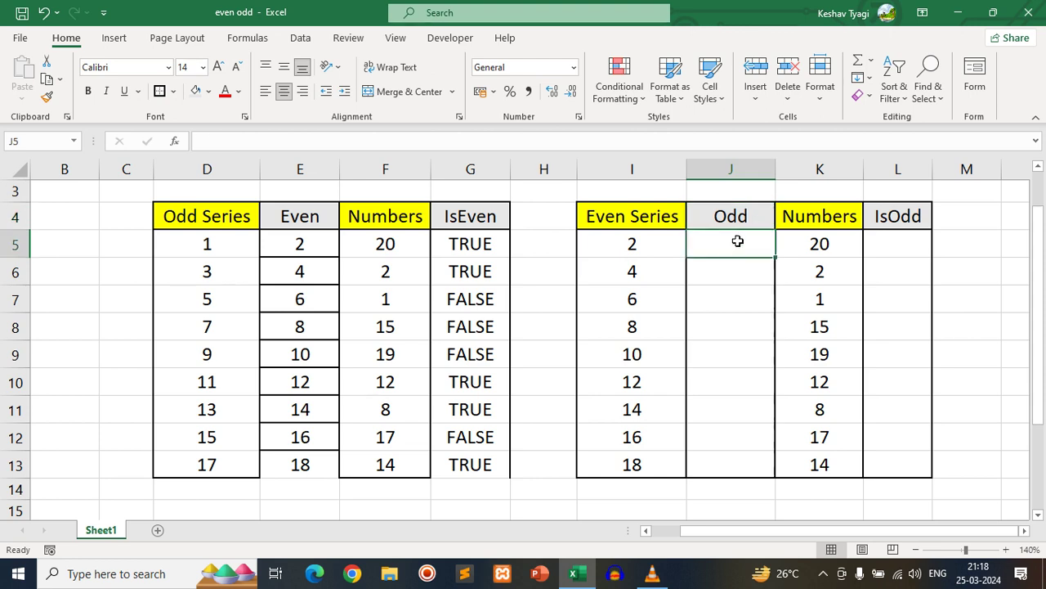
- Enter =ODD(I5) in J5 and fill it down to J13, returning 3 through 19
{"action": "type", "text": "=odd"}
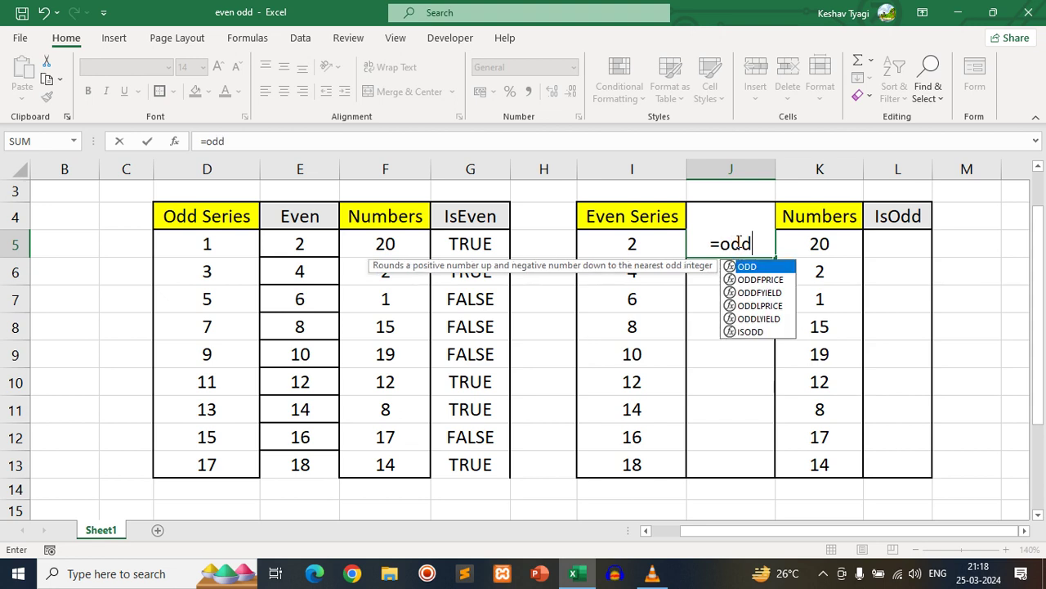
{"action": "type", "text": "("}
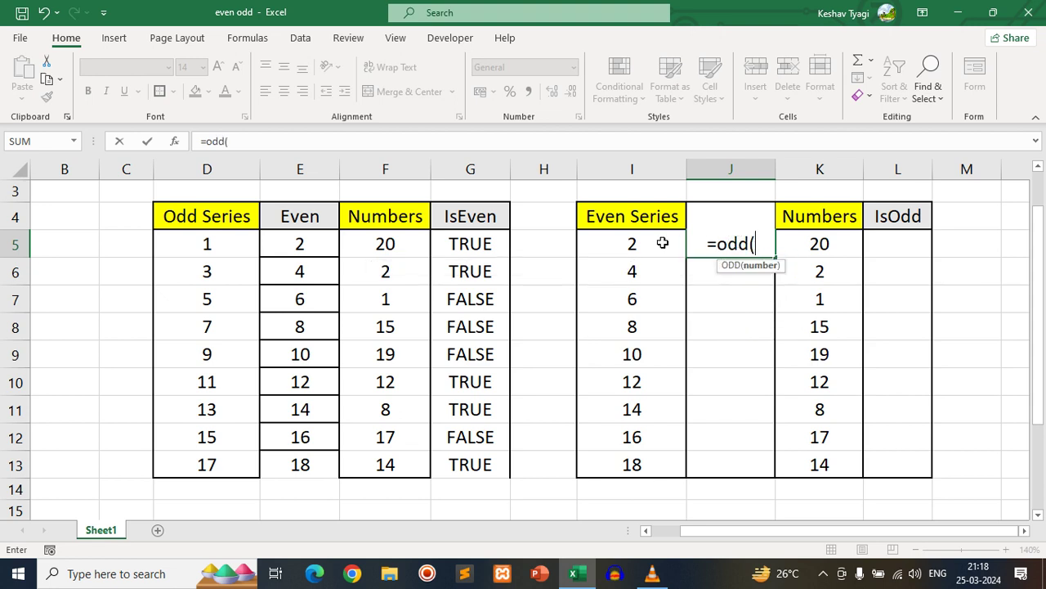
{"action": "left_click", "coordinate": [663, 243]}
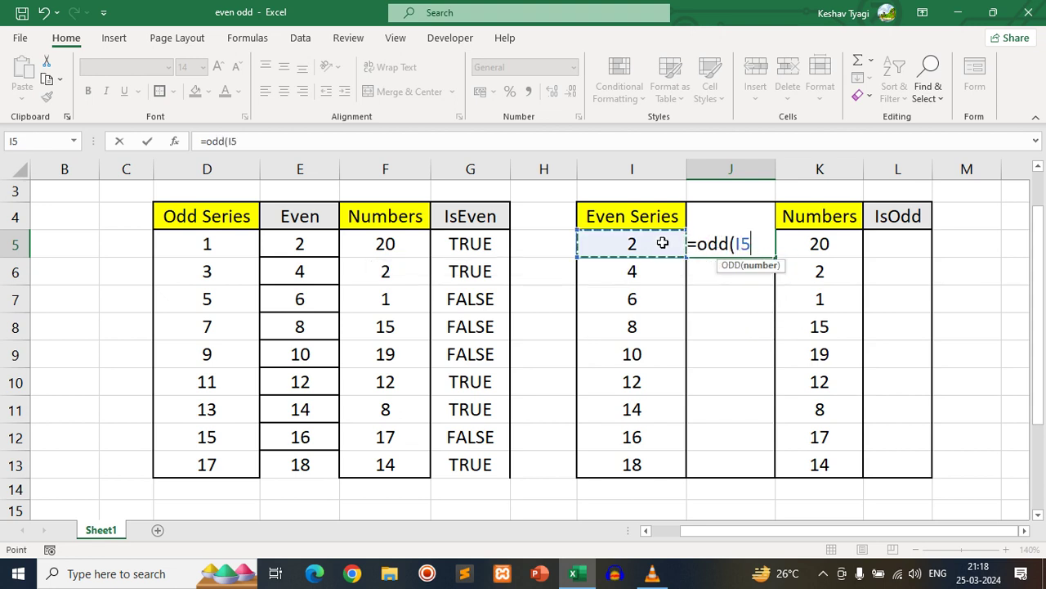
{"action": "type", "text": ")"}
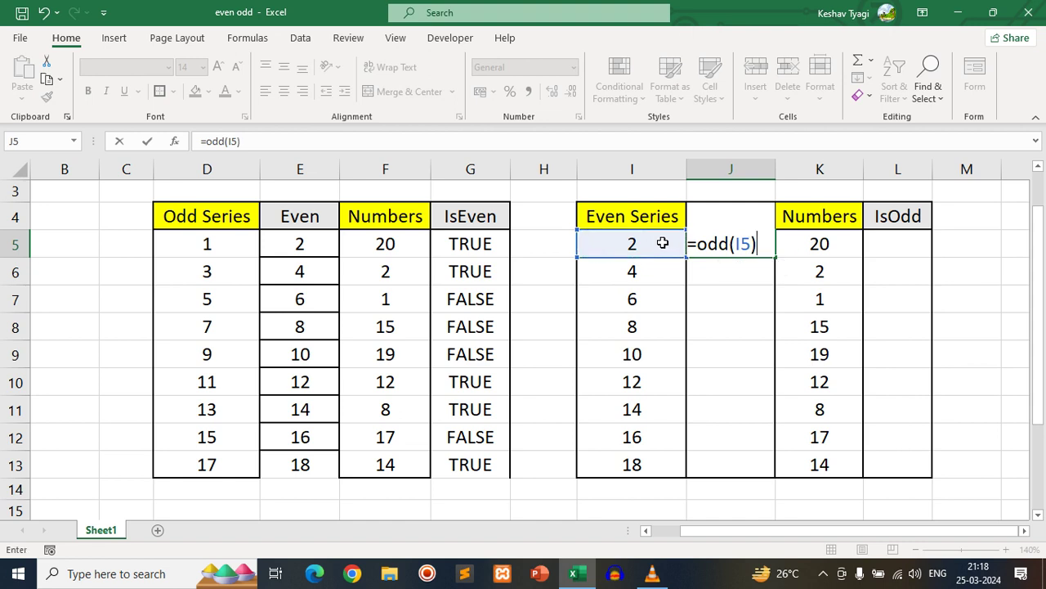
{"action": "key", "text": "ctrl+Return"}
{"action": "key", "text": "shift+Down"}
{"action": "key", "text": "shift+Down"}
{"action": "key", "text": "shift+Down"}
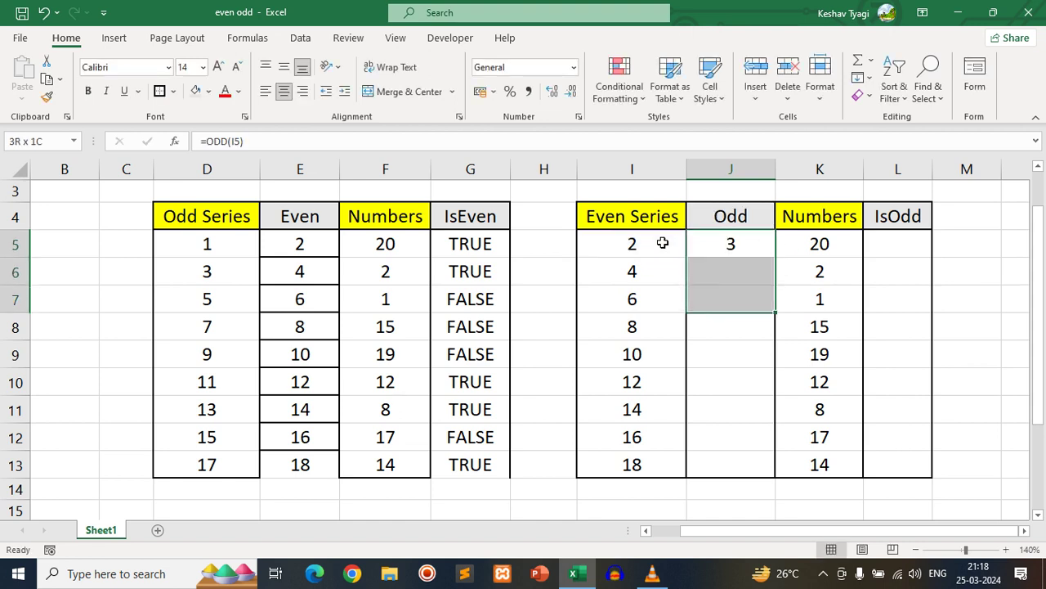
{"action": "key", "text": "shift+Down"}
{"action": "key", "text": "shift+Down"}
{"action": "key", "text": "shift+Down"}
{"action": "key", "text": "shift+Down"}
{"action": "key", "text": "shift+Down"}
{"action": "key", "text": "ctrl+d"}
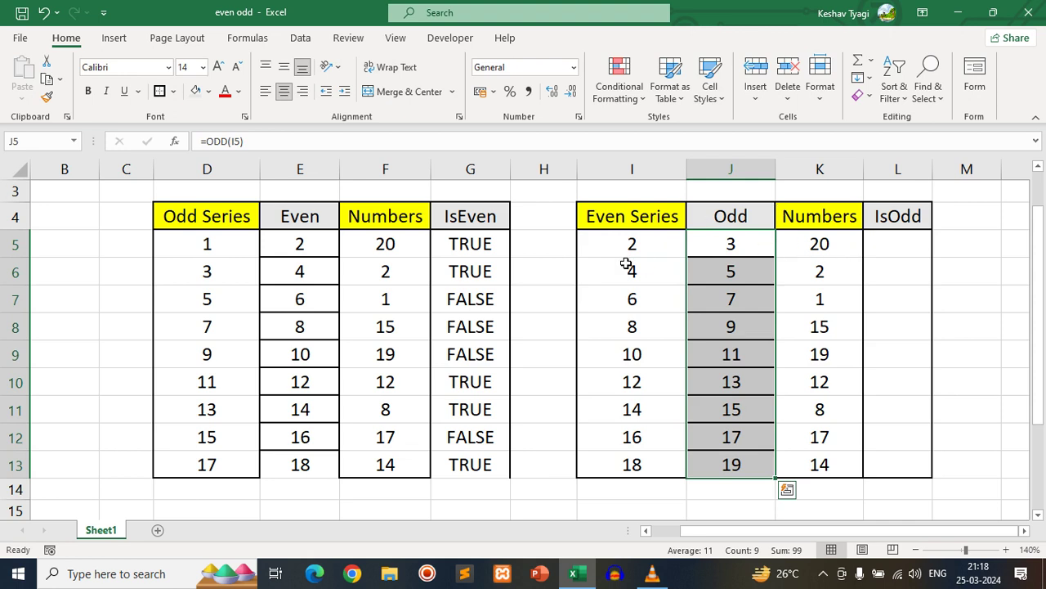
{"action": "left_click_drag", "start_coordinate": [627, 245], "coordinate": [643, 467]}
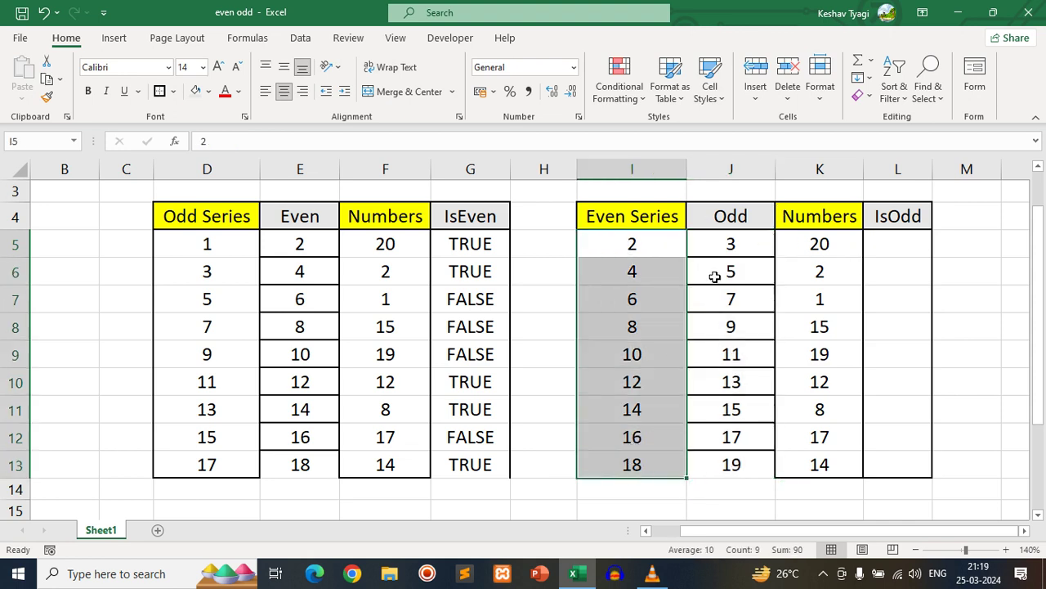
{"action": "left_click_drag", "start_coordinate": [729, 244], "coordinate": [741, 463]}
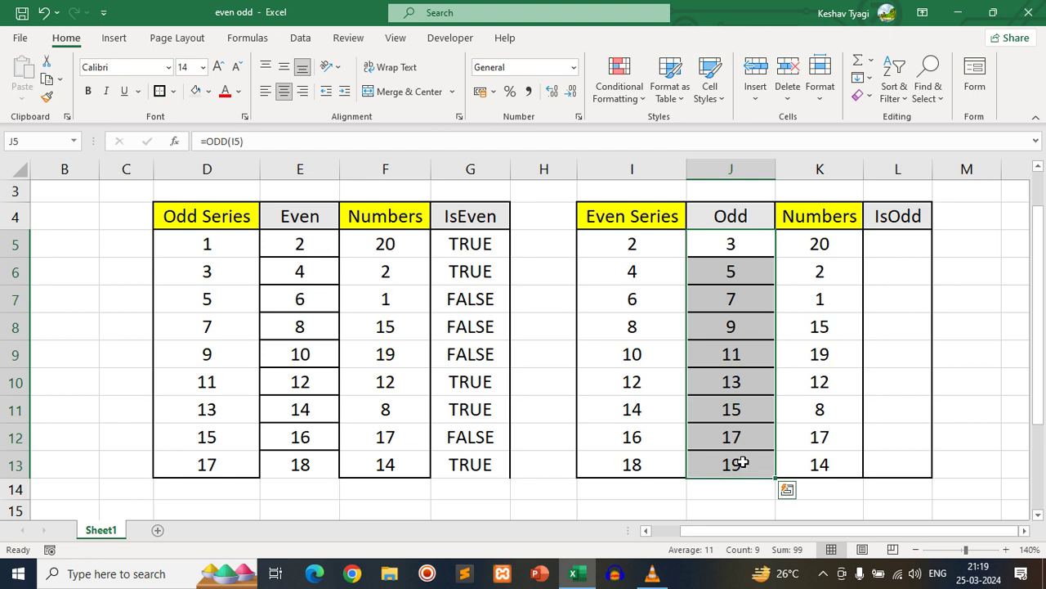
{"action": "left_click", "coordinate": [812, 227]}
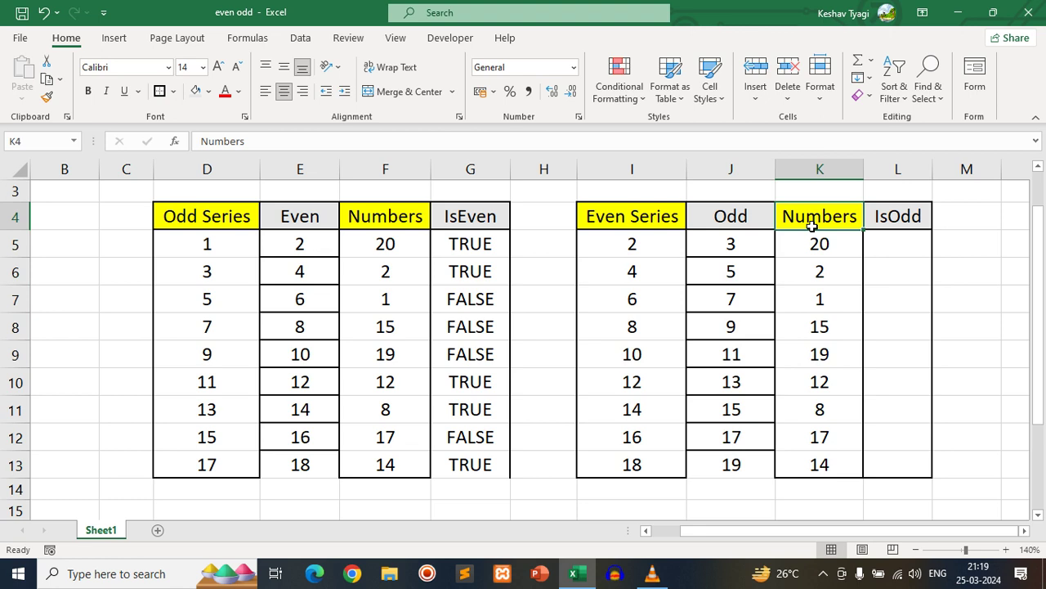
{"action": "left_click_drag", "start_coordinate": [812, 227], "coordinate": [792, 455]}
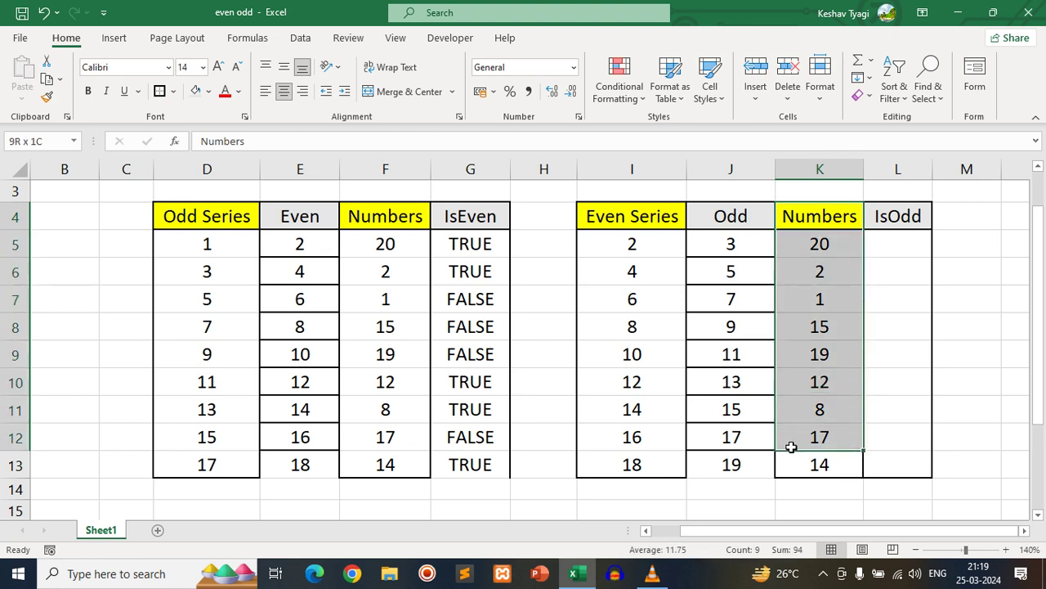
{"action": "left_click", "coordinate": [891, 216]}
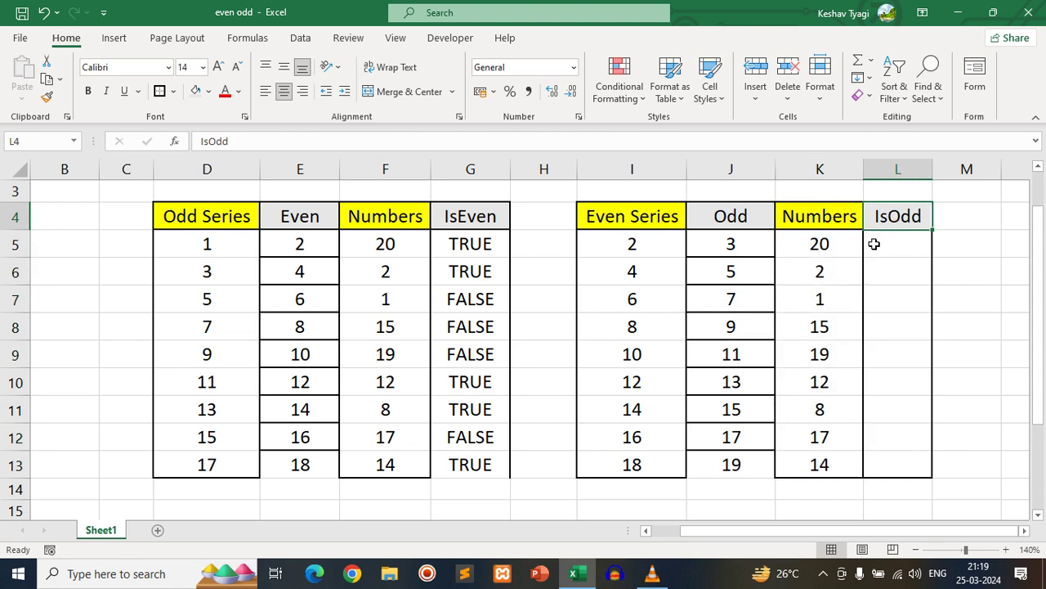
- Enter =ISODD(K5) in L5, which returns FALSE for the number 20
{"action": "left_click", "coordinate": [875, 245]}
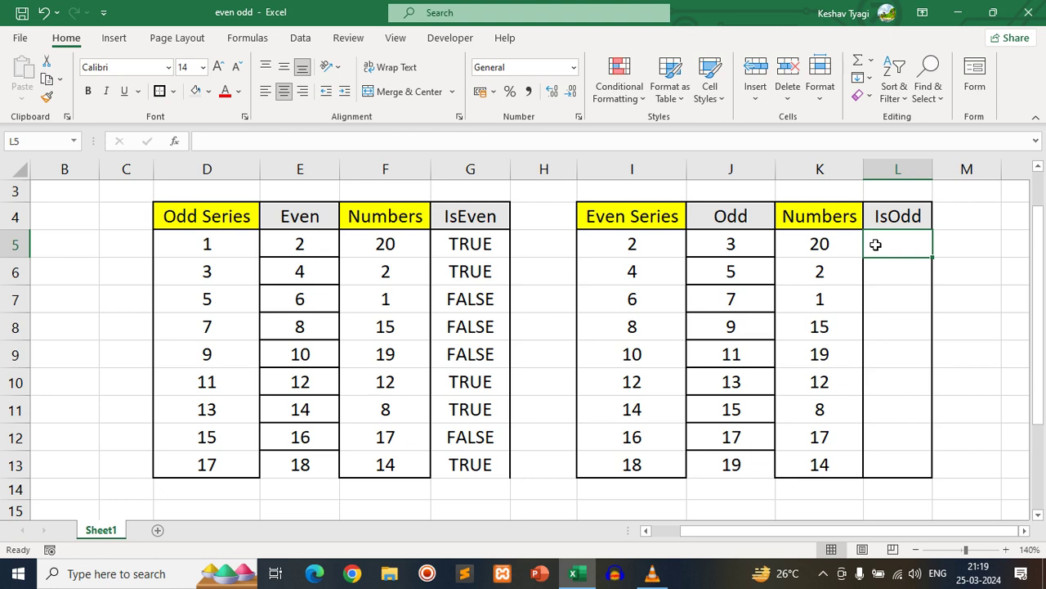
{"action": "type", "text": "="}
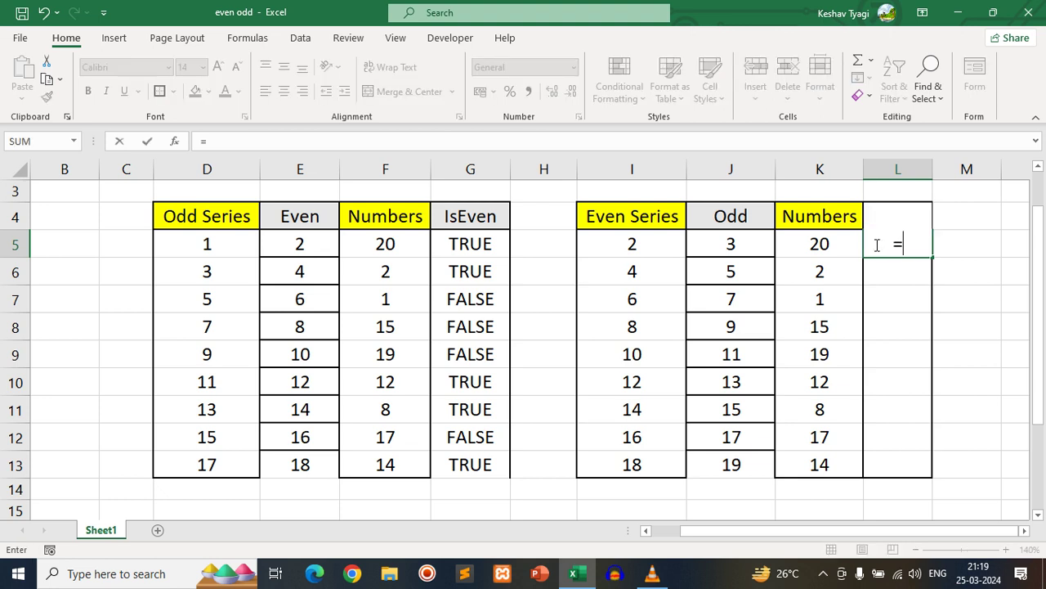
{"action": "type", "text": "isodd"}
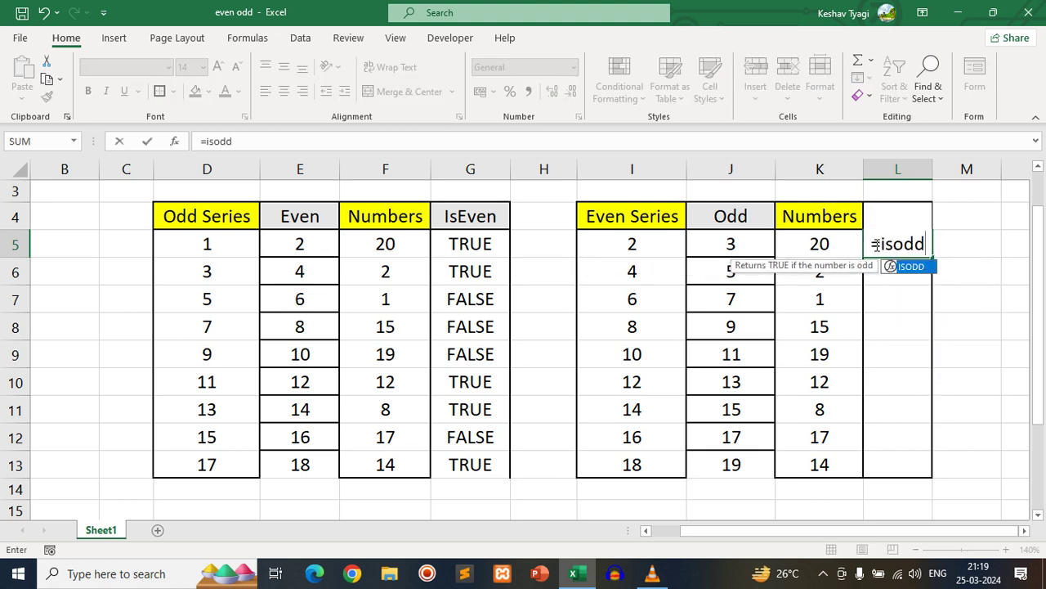
{"action": "type", "text": "("}
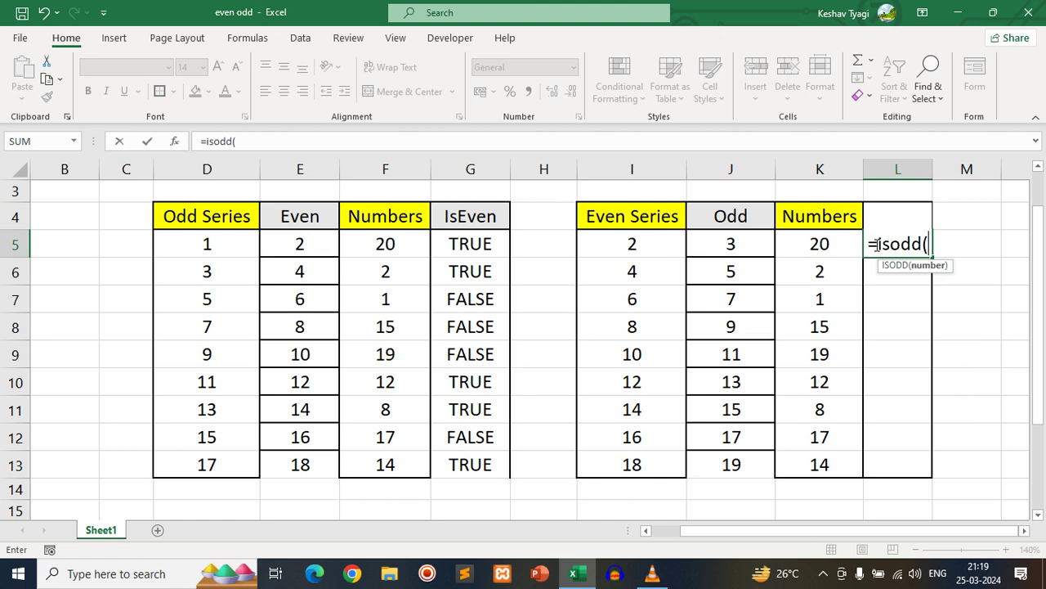
{"action": "left_click", "coordinate": [838, 246]}
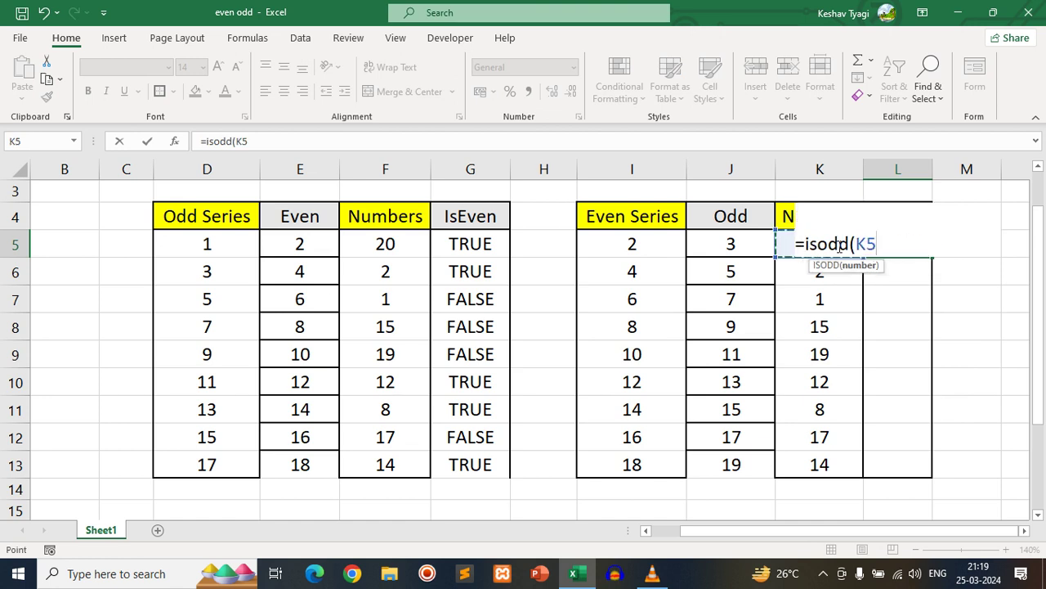
{"action": "type", "text": ")"}
{"action": "key", "text": "Return"}
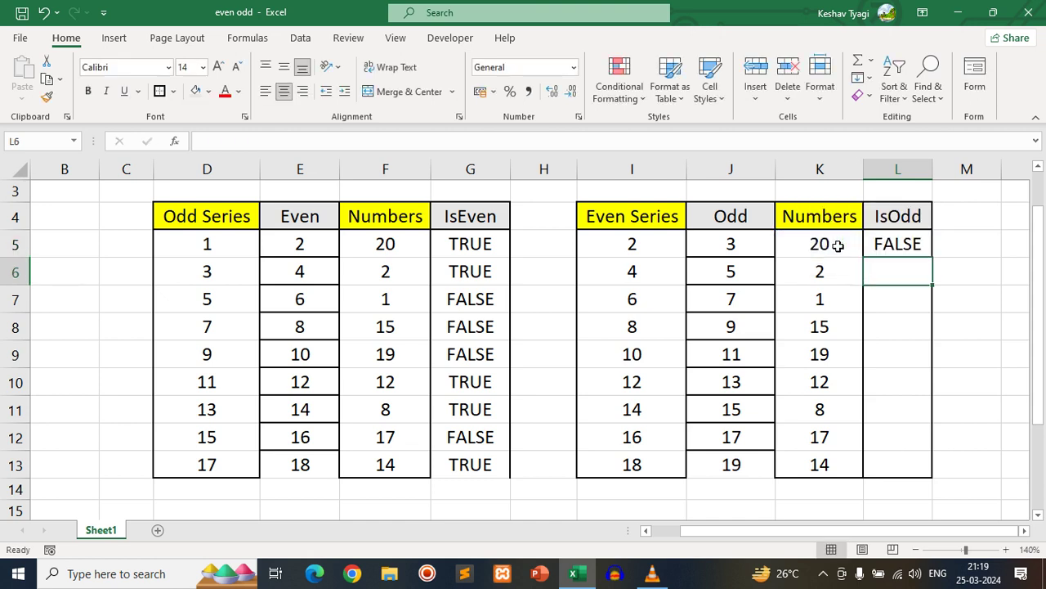
{"action": "left_click", "coordinate": [839, 246]}
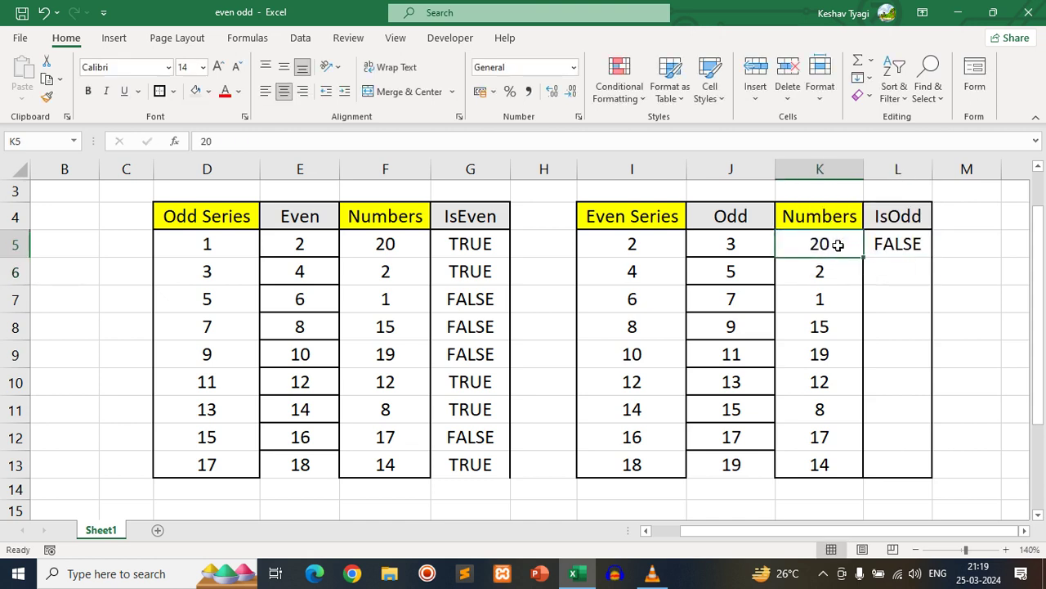
{"action": "left_click_drag", "start_coordinate": [851, 244], "coordinate": [873, 243]}
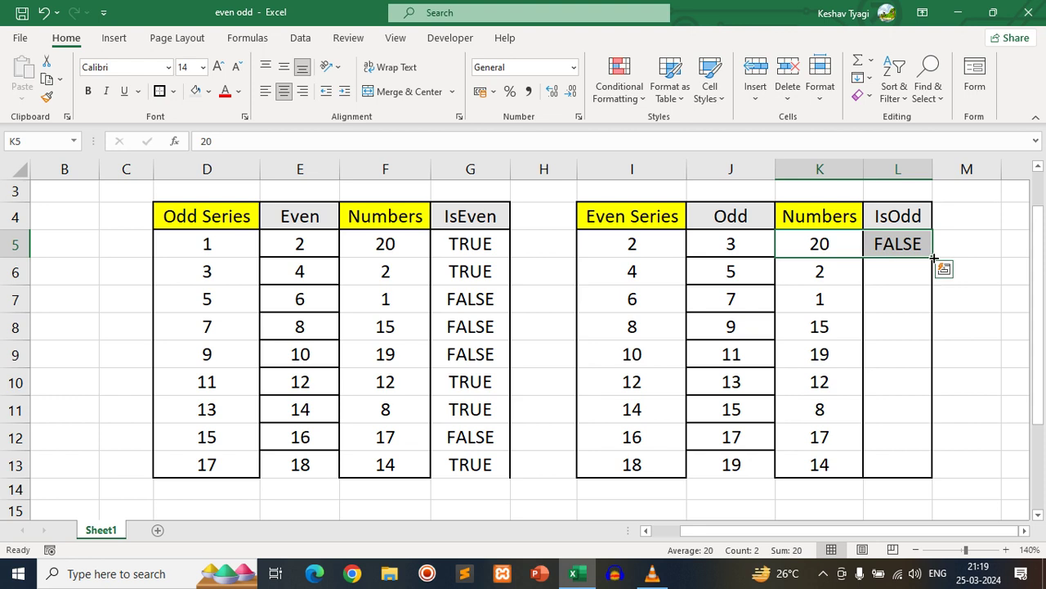
- Drag the ISODD formula in L5 down to L13 to check every number
{"action": "left_click_drag", "start_coordinate": [933, 258], "coordinate": [940, 263]}
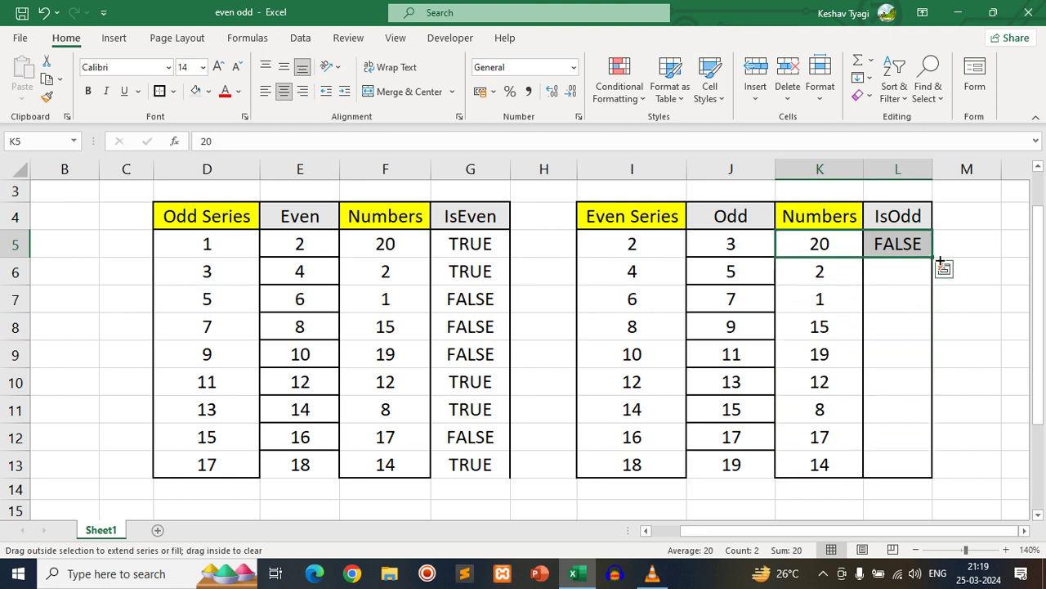
{"action": "left_click", "coordinate": [922, 253]}
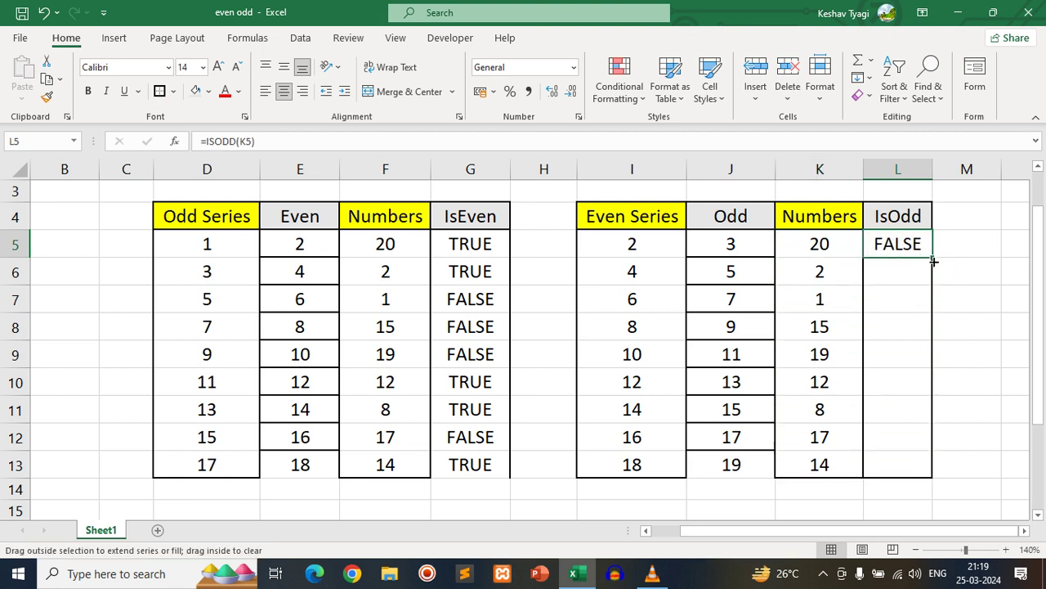
{"action": "left_click_drag", "start_coordinate": [933, 261], "coordinate": [933, 473]}
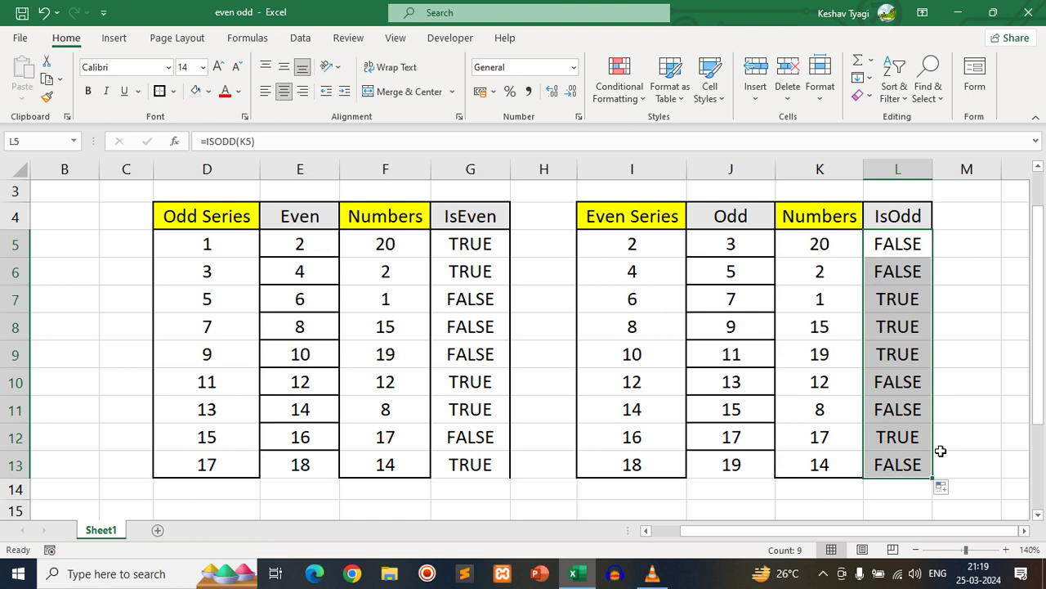